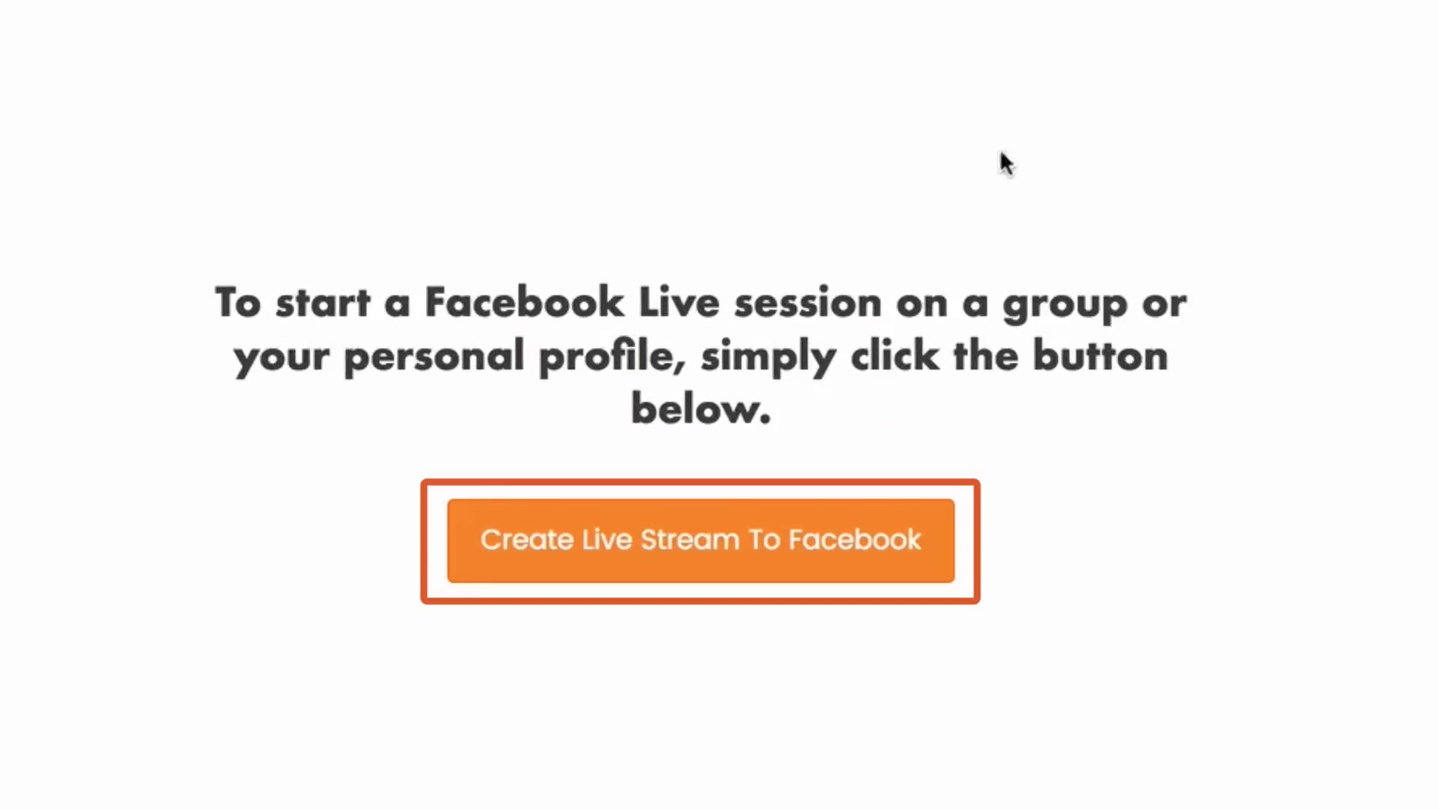
Create a Facebook live stream posted to your own Timeline, revealing its server URL and stream key.
left_click(649, 568)
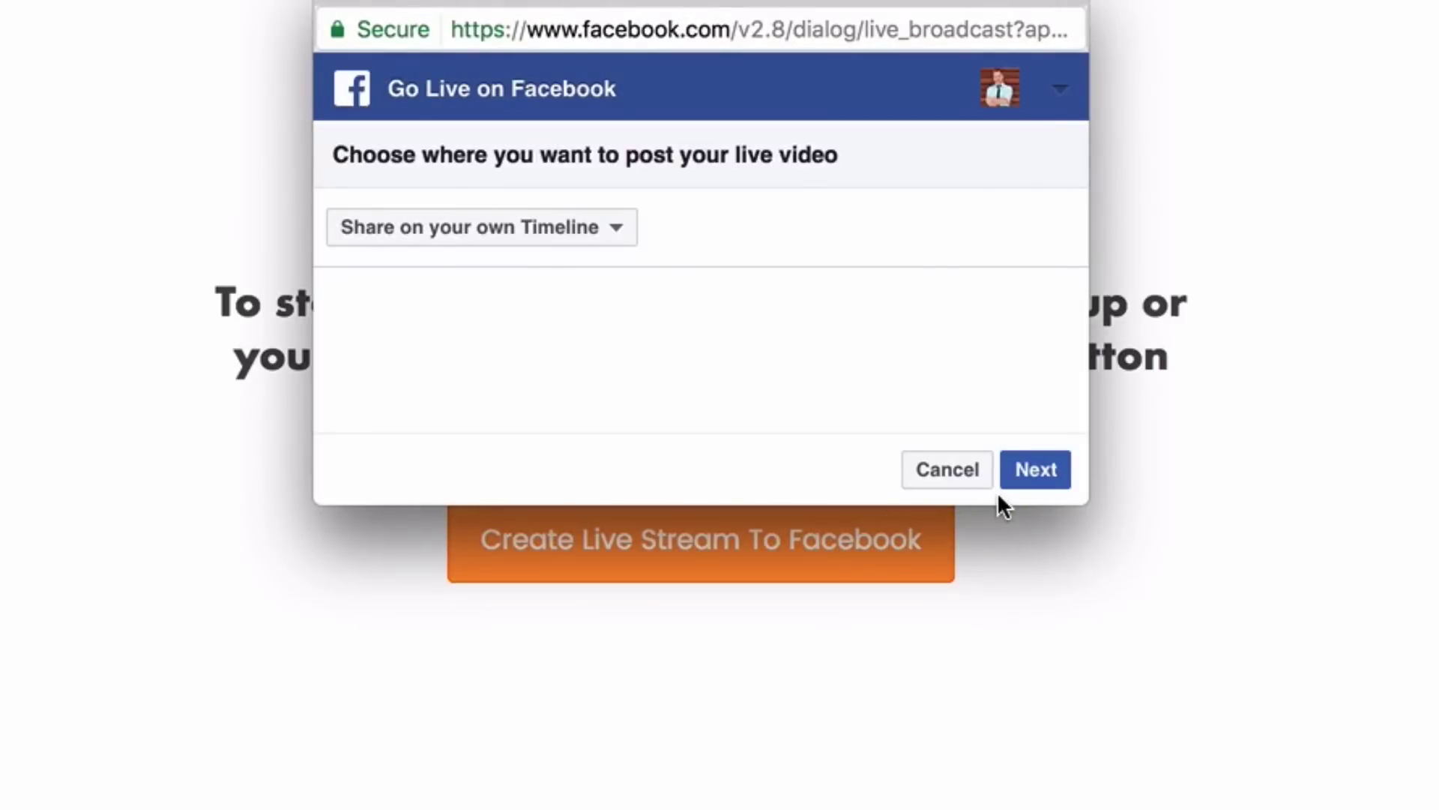
left_click(616, 229)
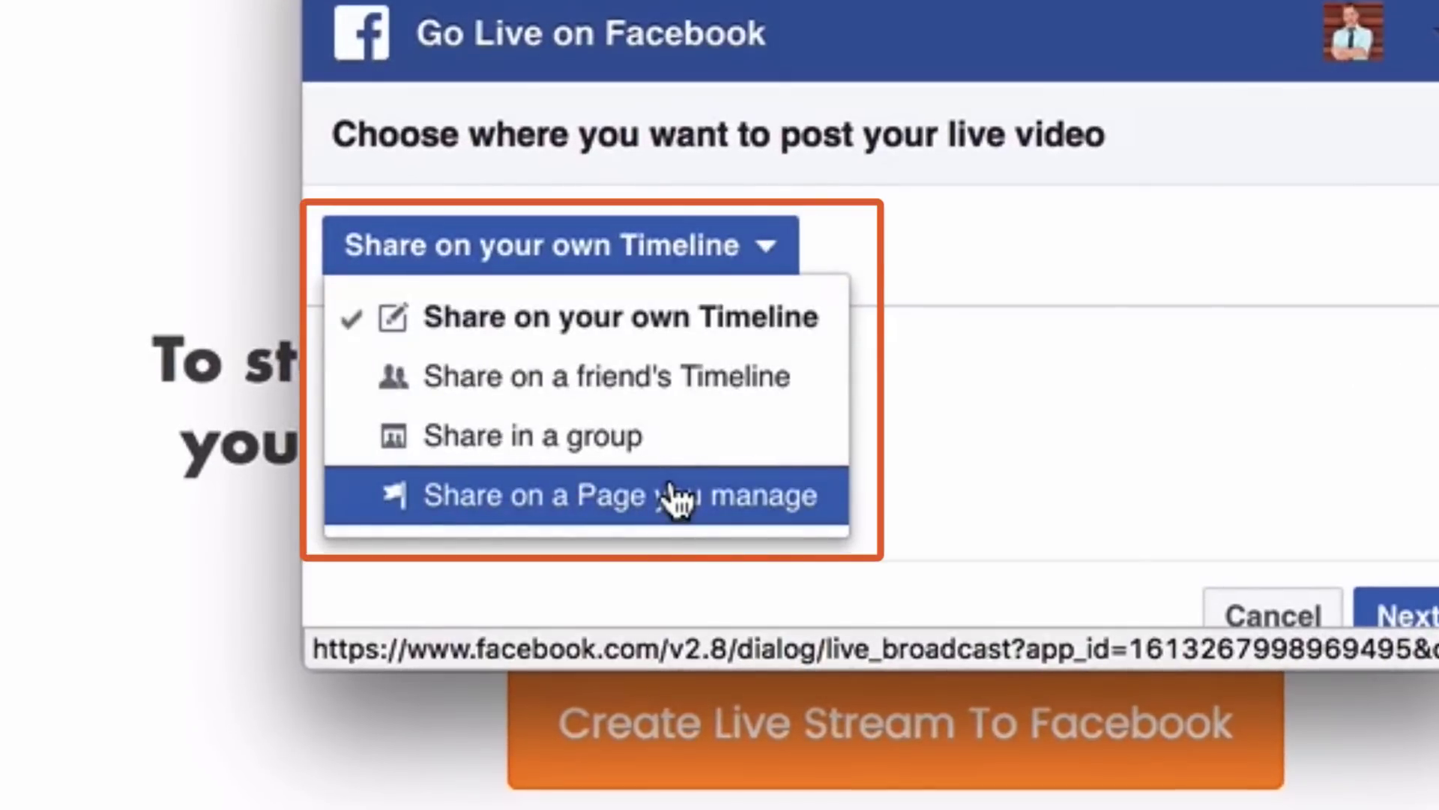
left_click(609, 334)
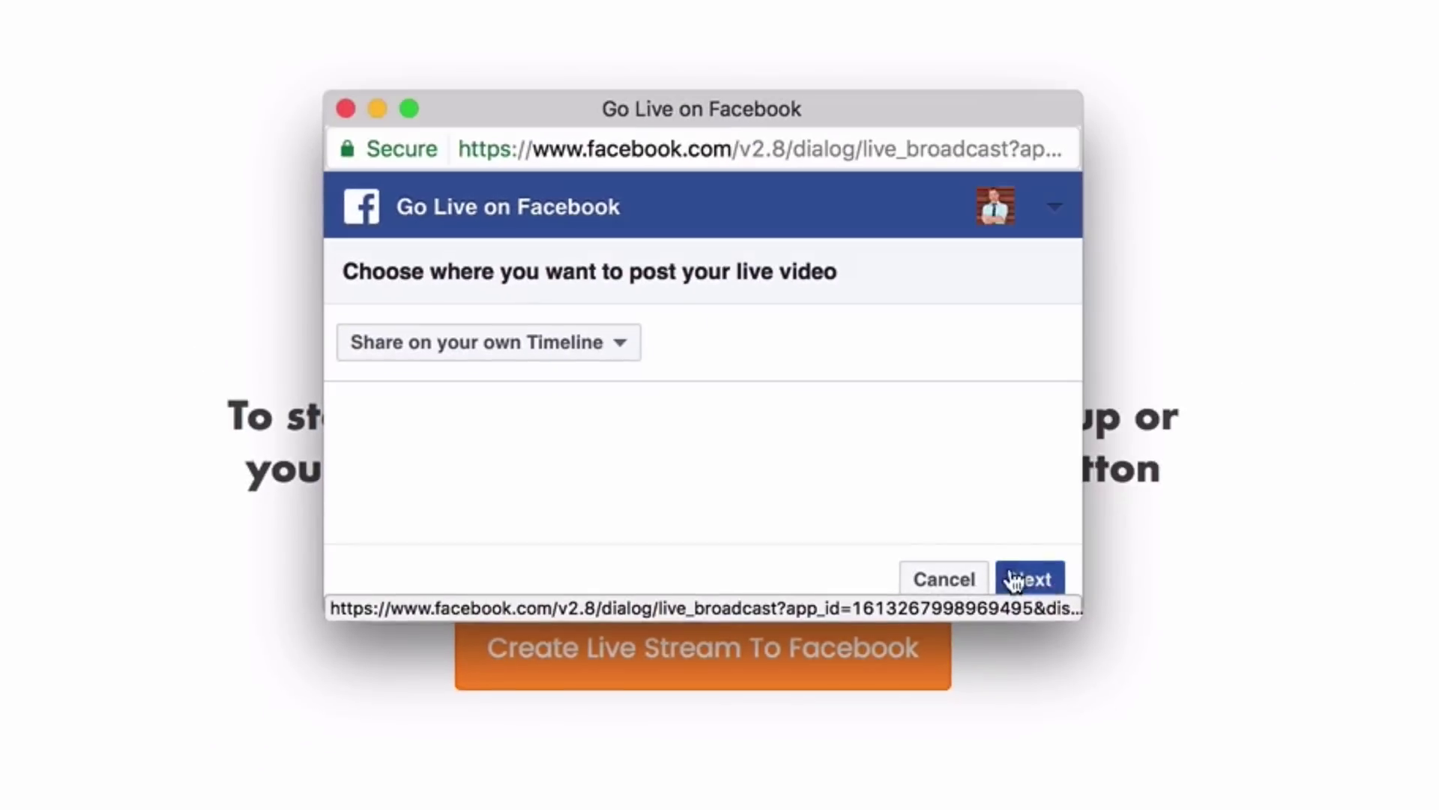
left_click(1385, 615)
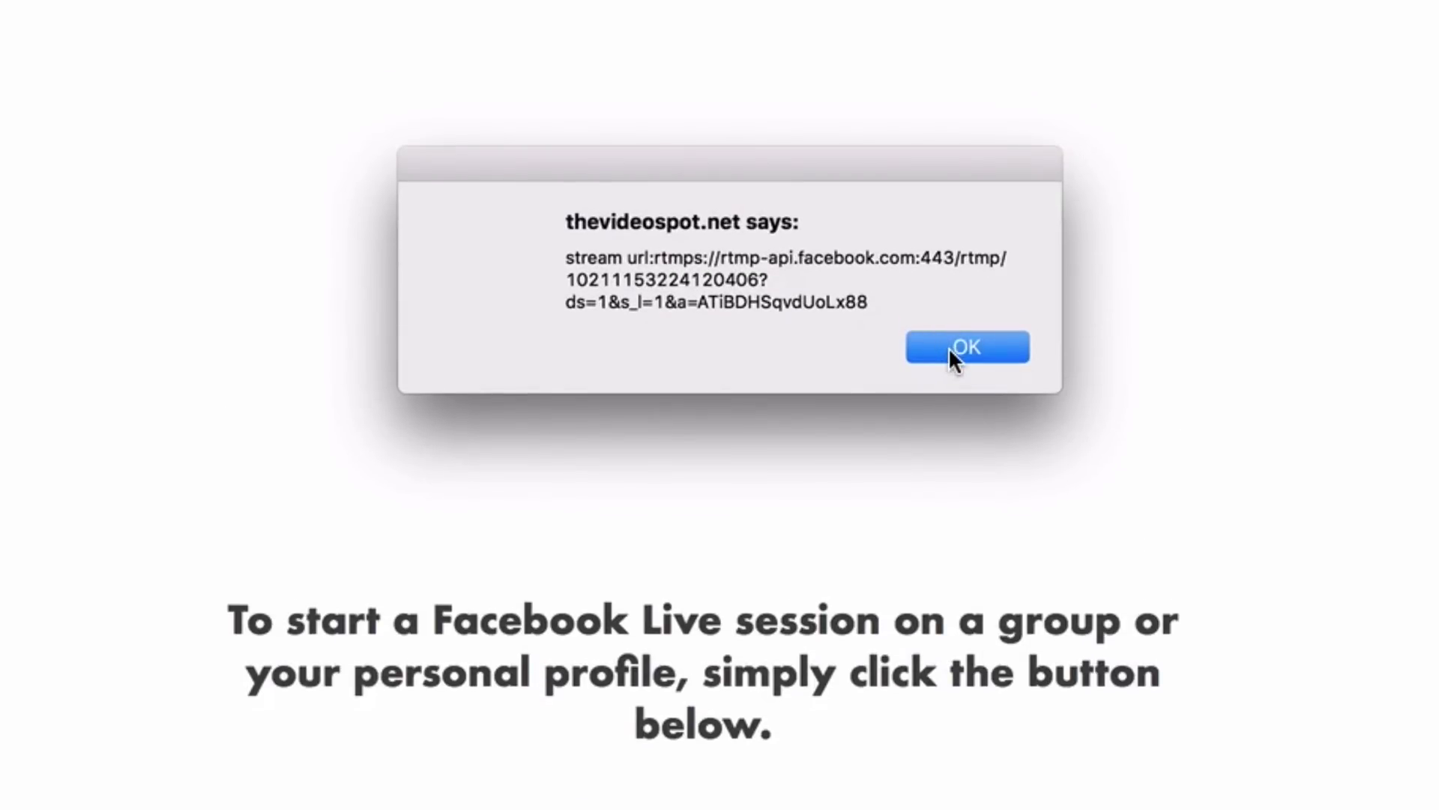
left_click(948, 348)
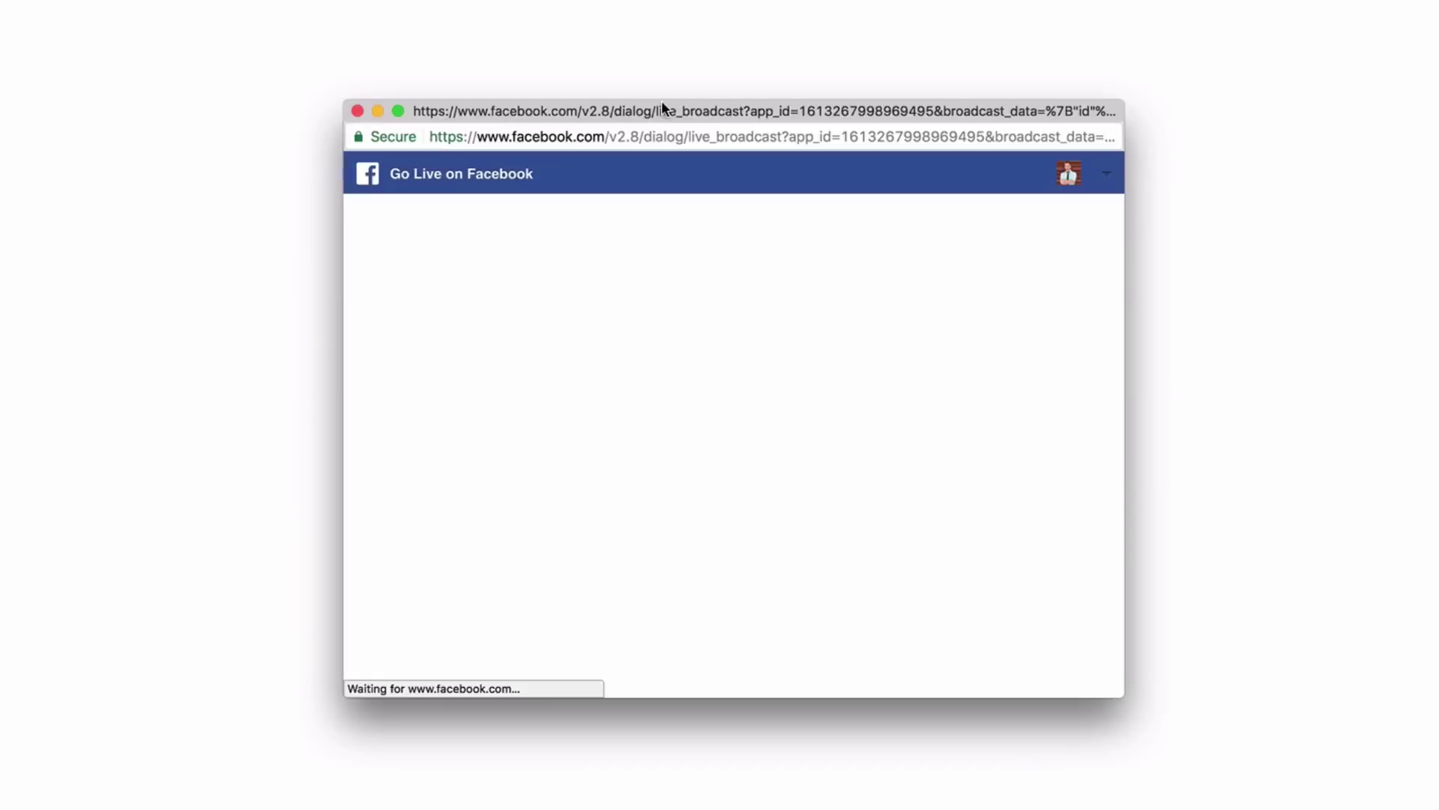
left_click_drag(659, 104, 624, 33)
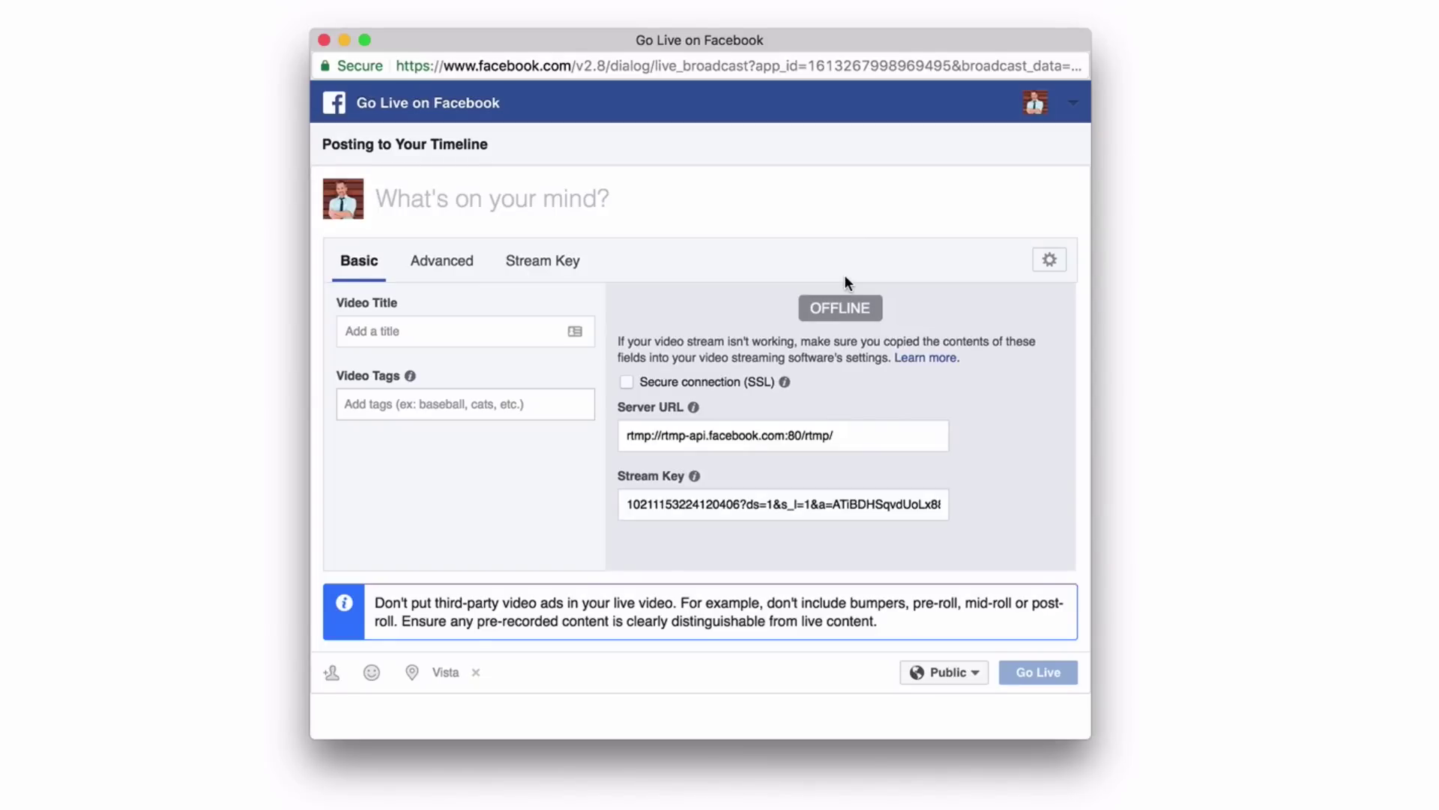
Give the live post the status 'Hey Im streaming live from my profile...' and copy the stream key.
type("Hey Im streaming live from my profile")
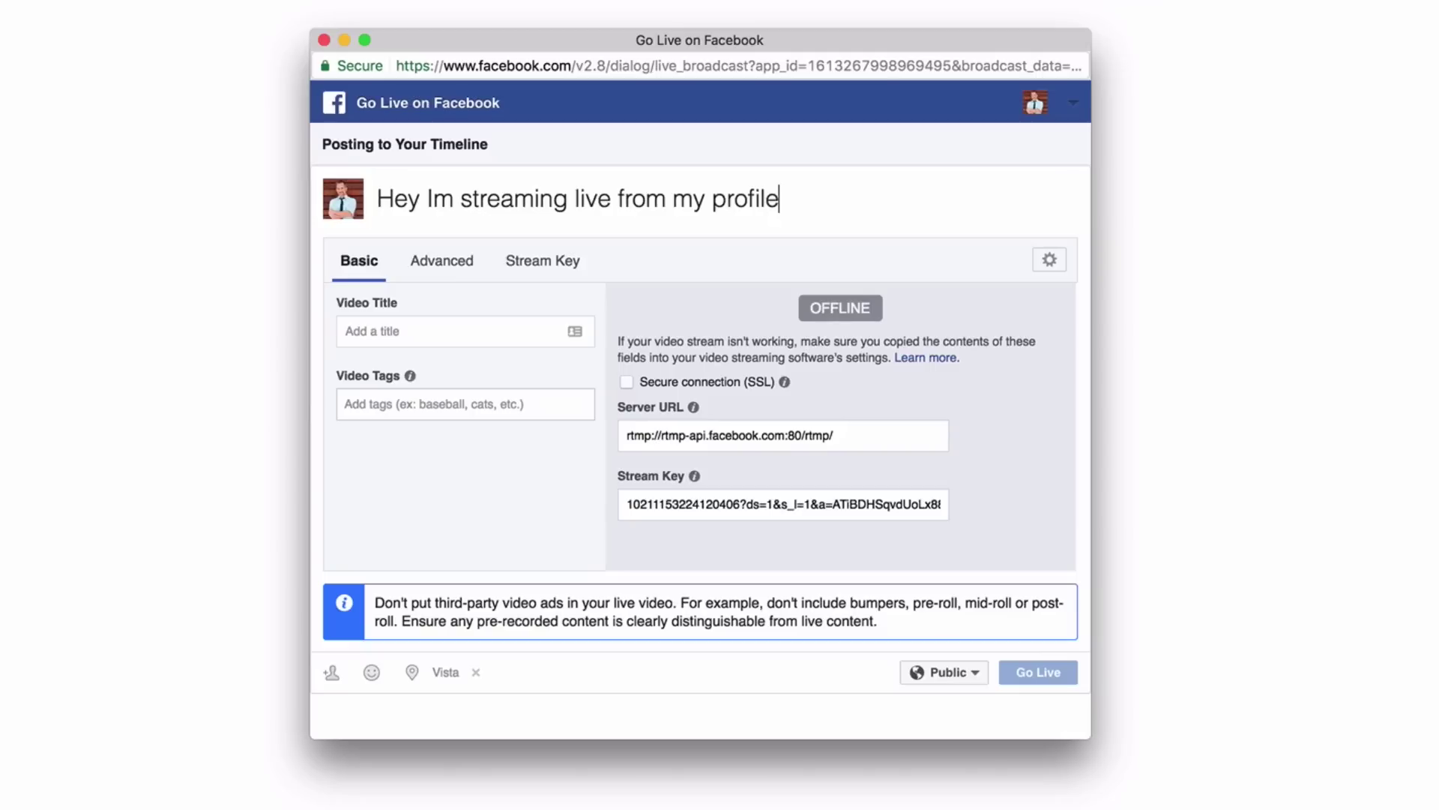
type("...")
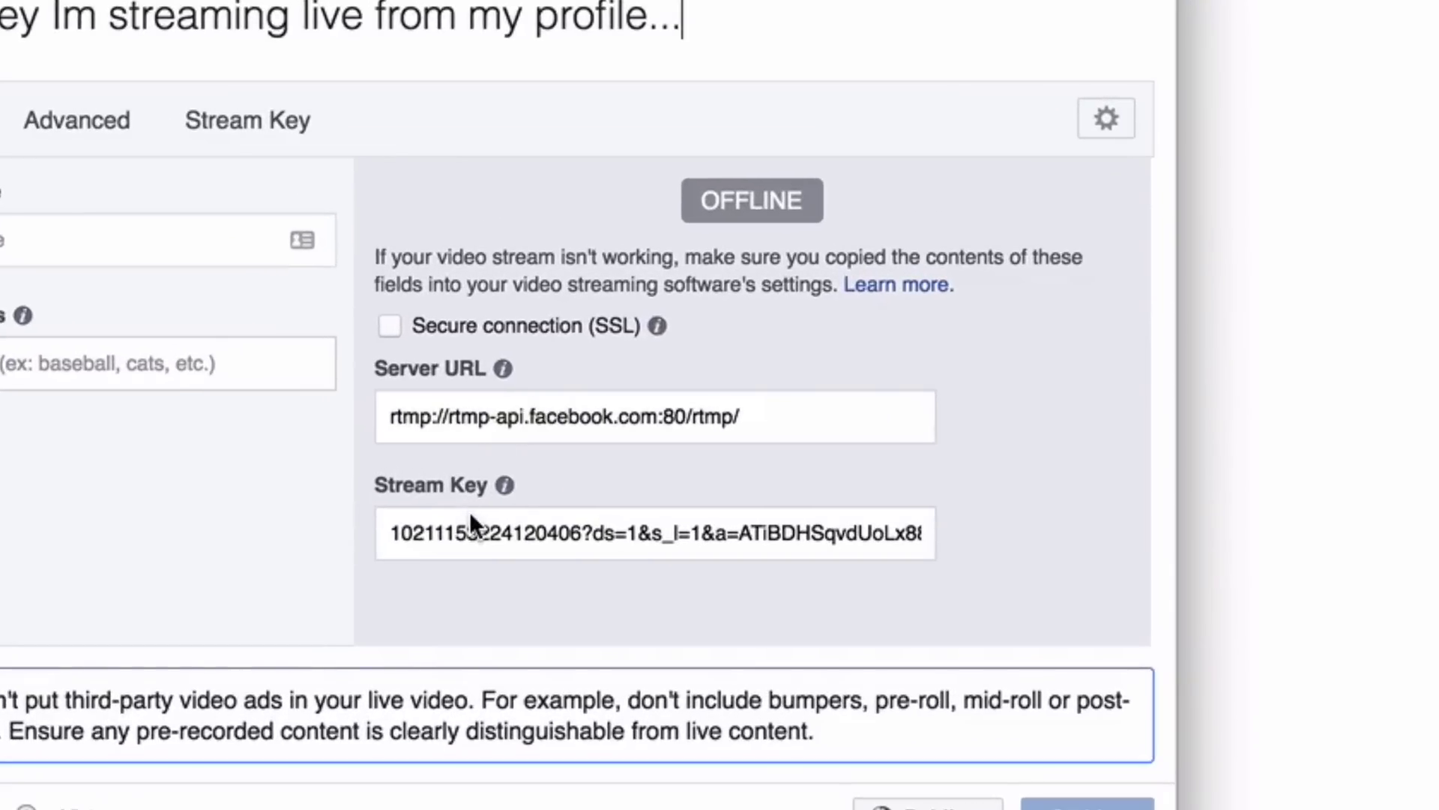
triple_click(464, 527)
right_click(462, 528)
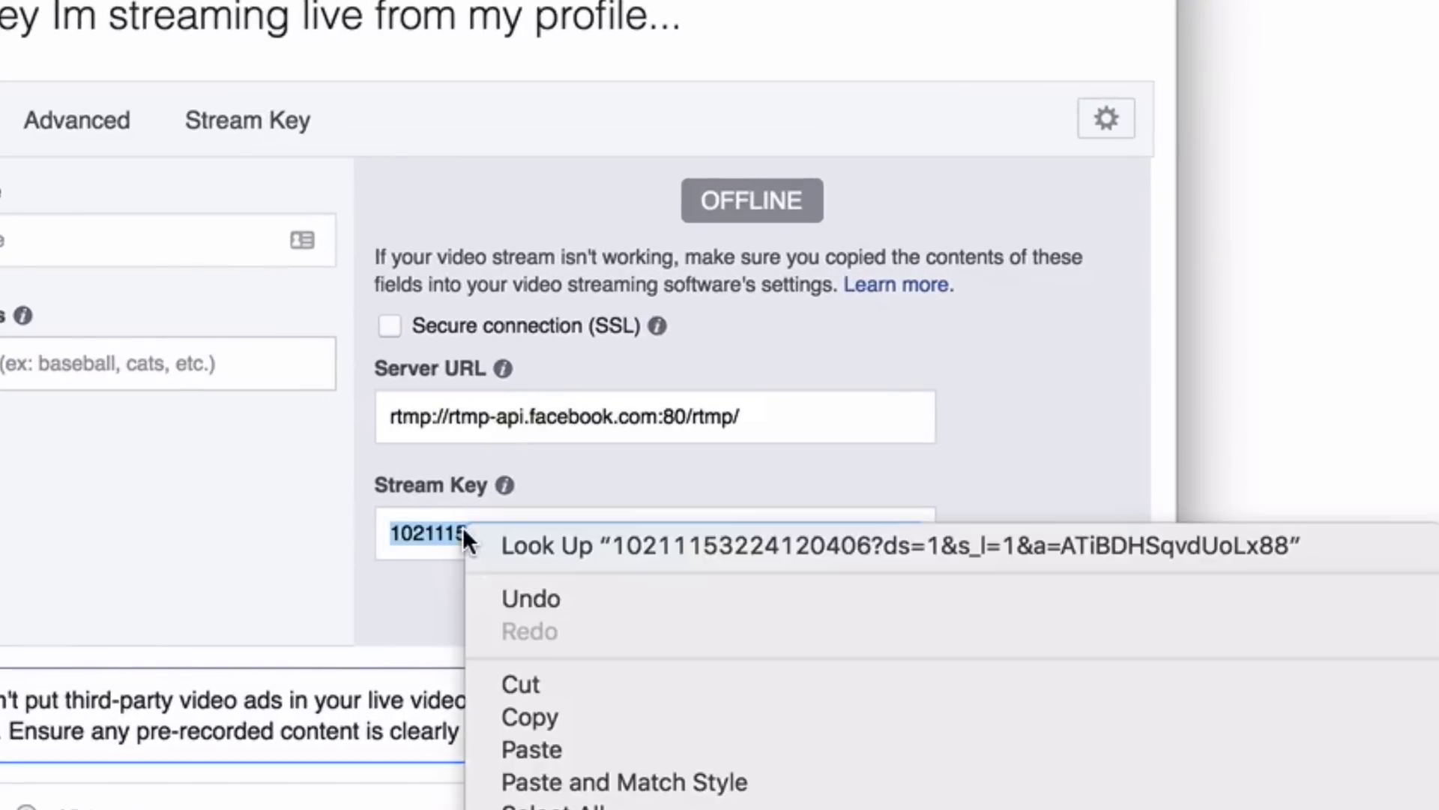
left_click(520, 718)
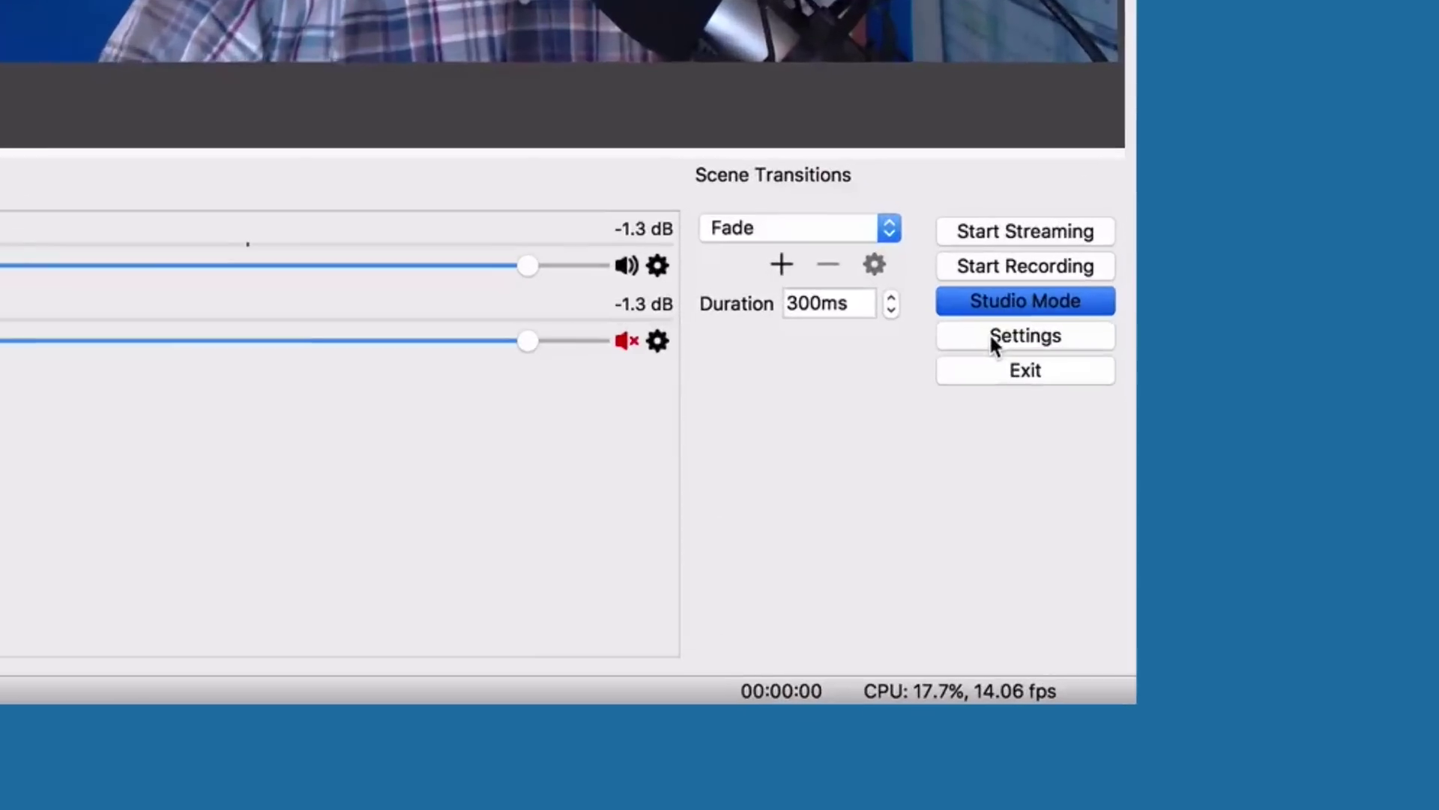
Set OBS to stream to Facebook Live with the pasted stream key and start streaming.
left_click(1311, 582)
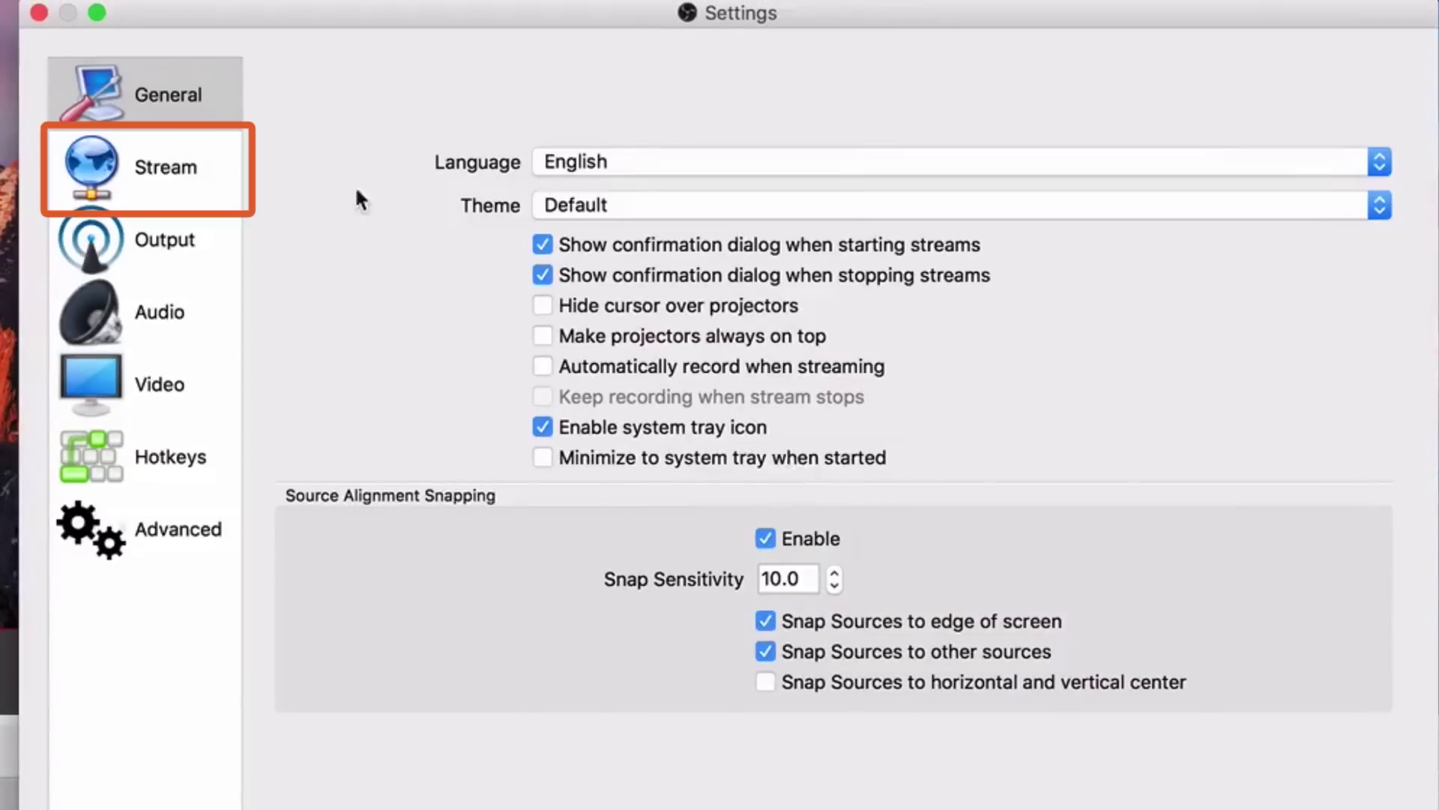
left_click(159, 173)
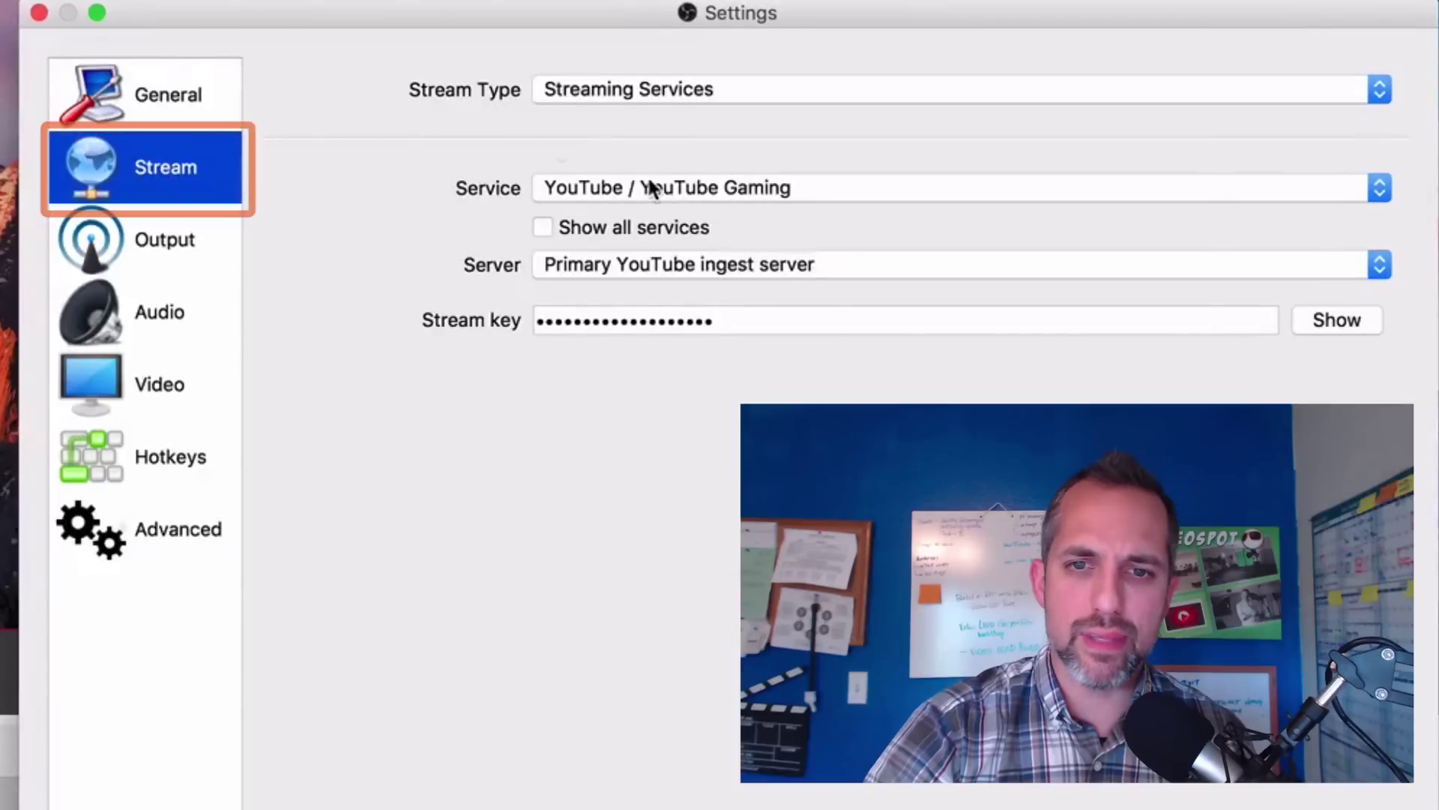
left_click(639, 192)
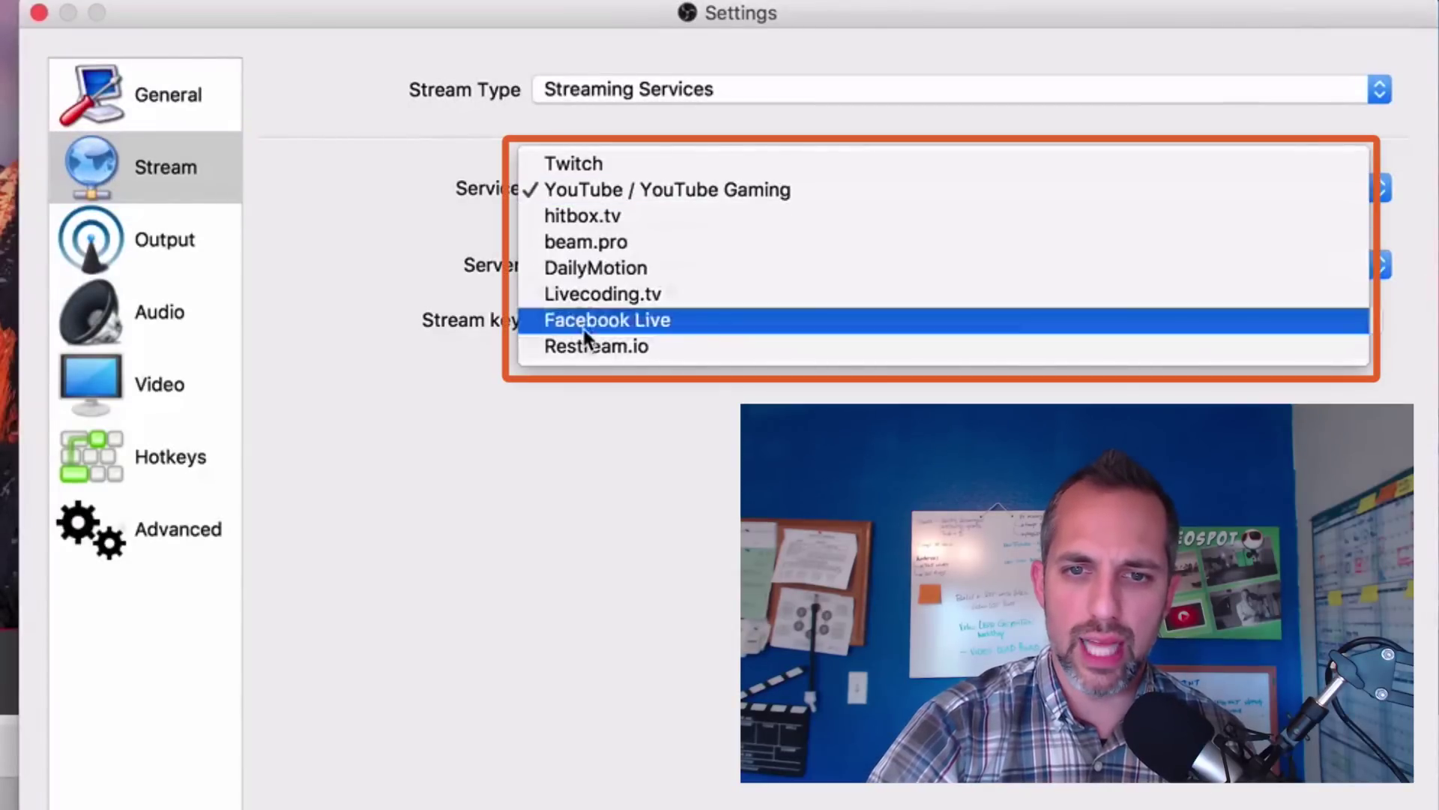
left_click(584, 328)
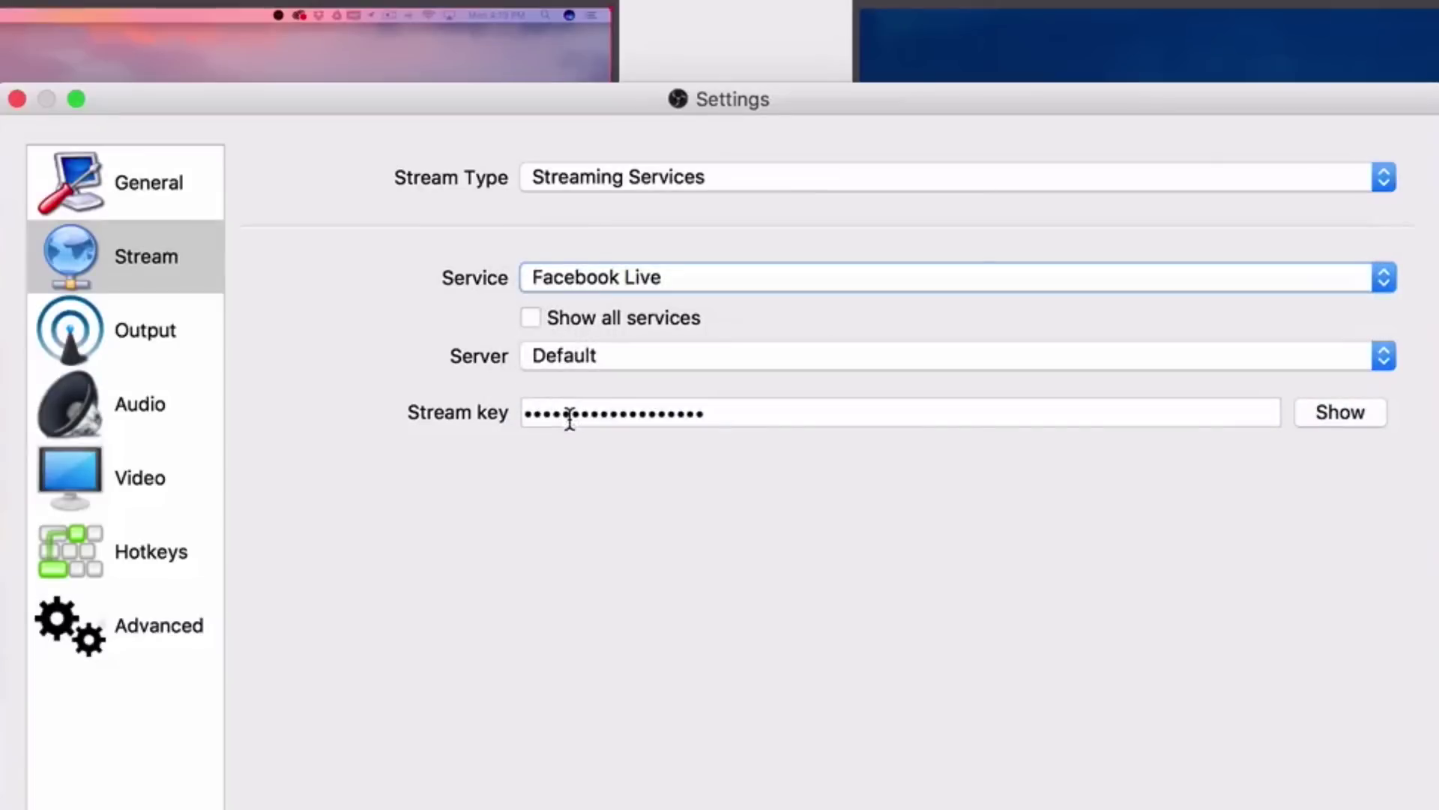
double_click(570, 419)
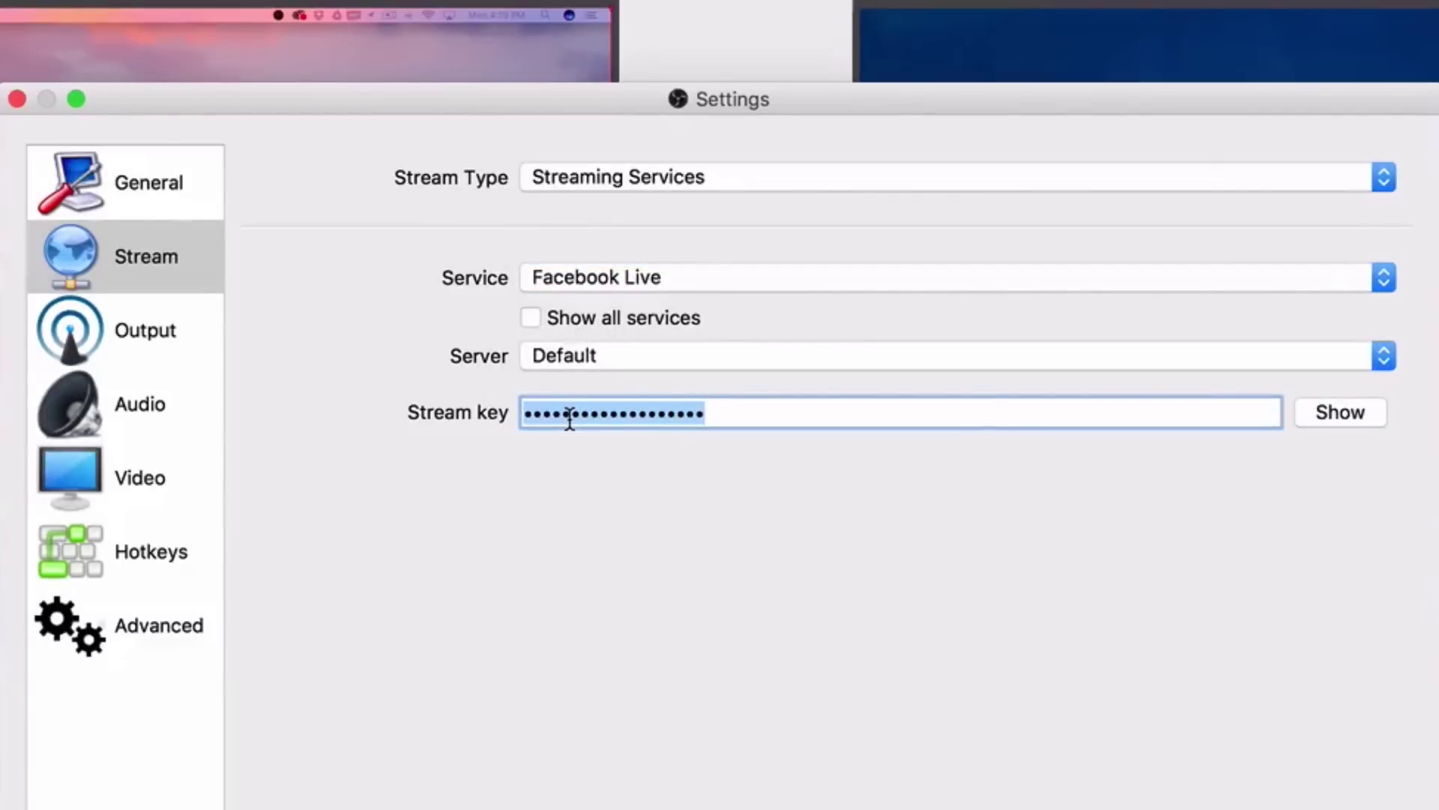
key("super+v")
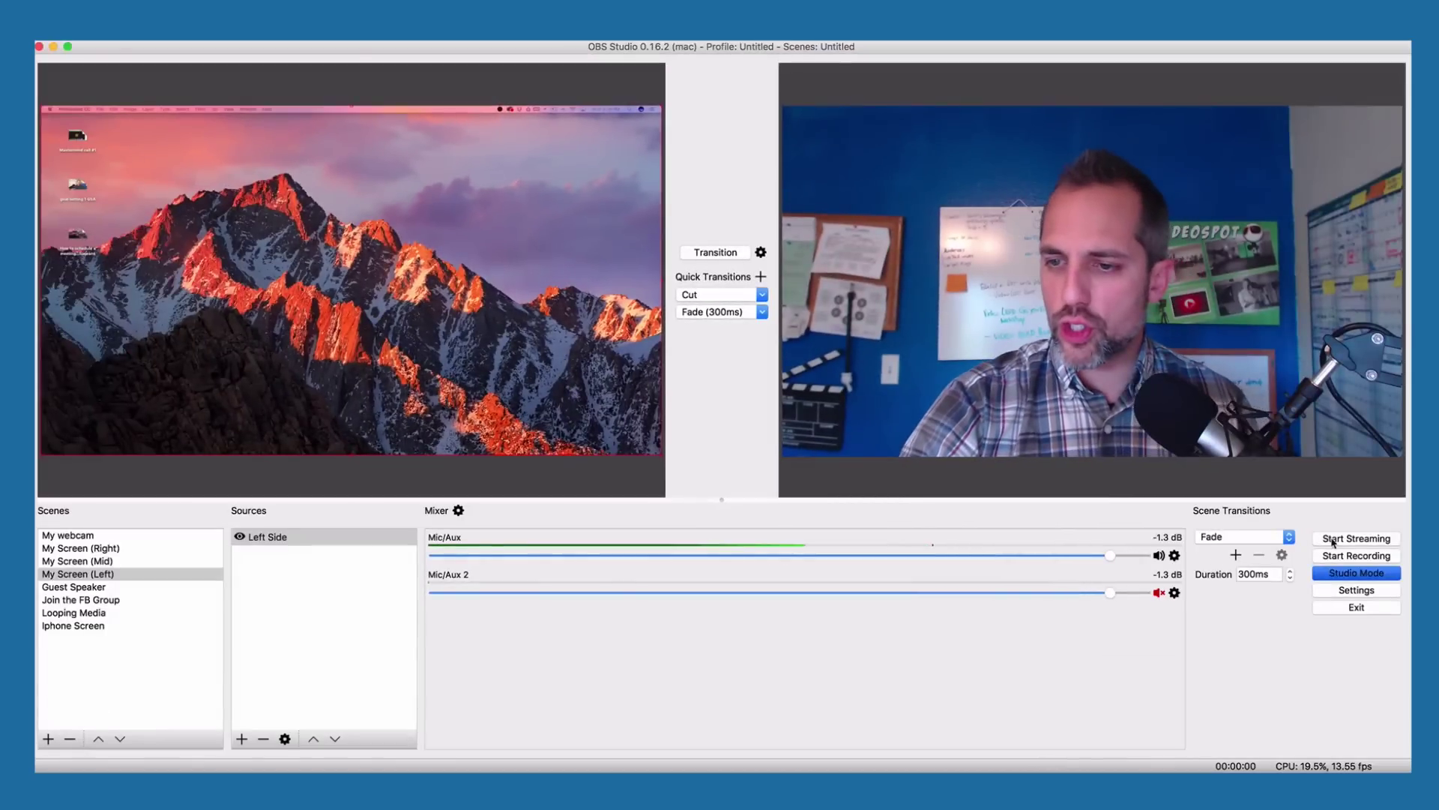
left_click(1333, 540)
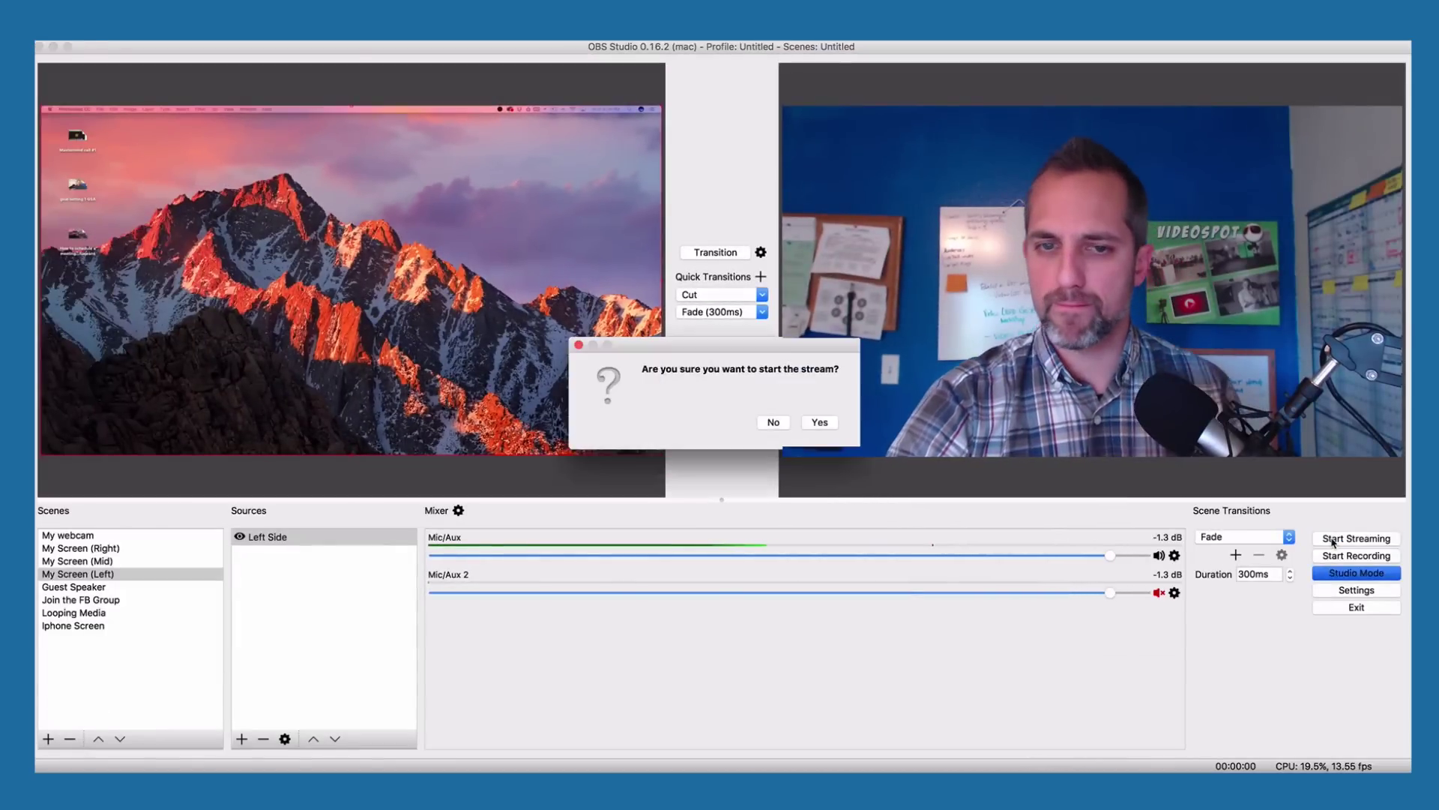
left_click(835, 425)
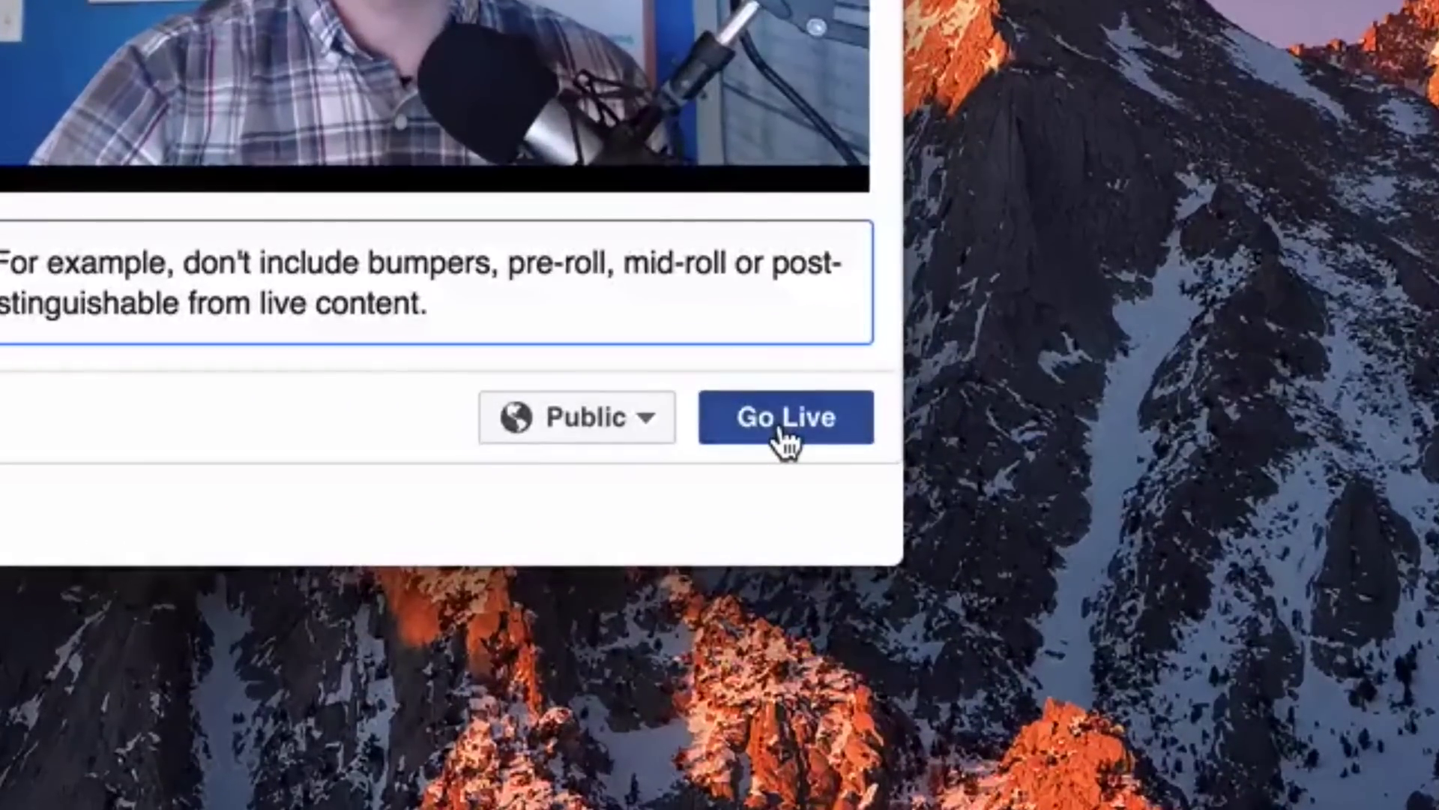
Put the broadcast live on the Timeline and dismiss the live-status notice.
left_click(782, 432)
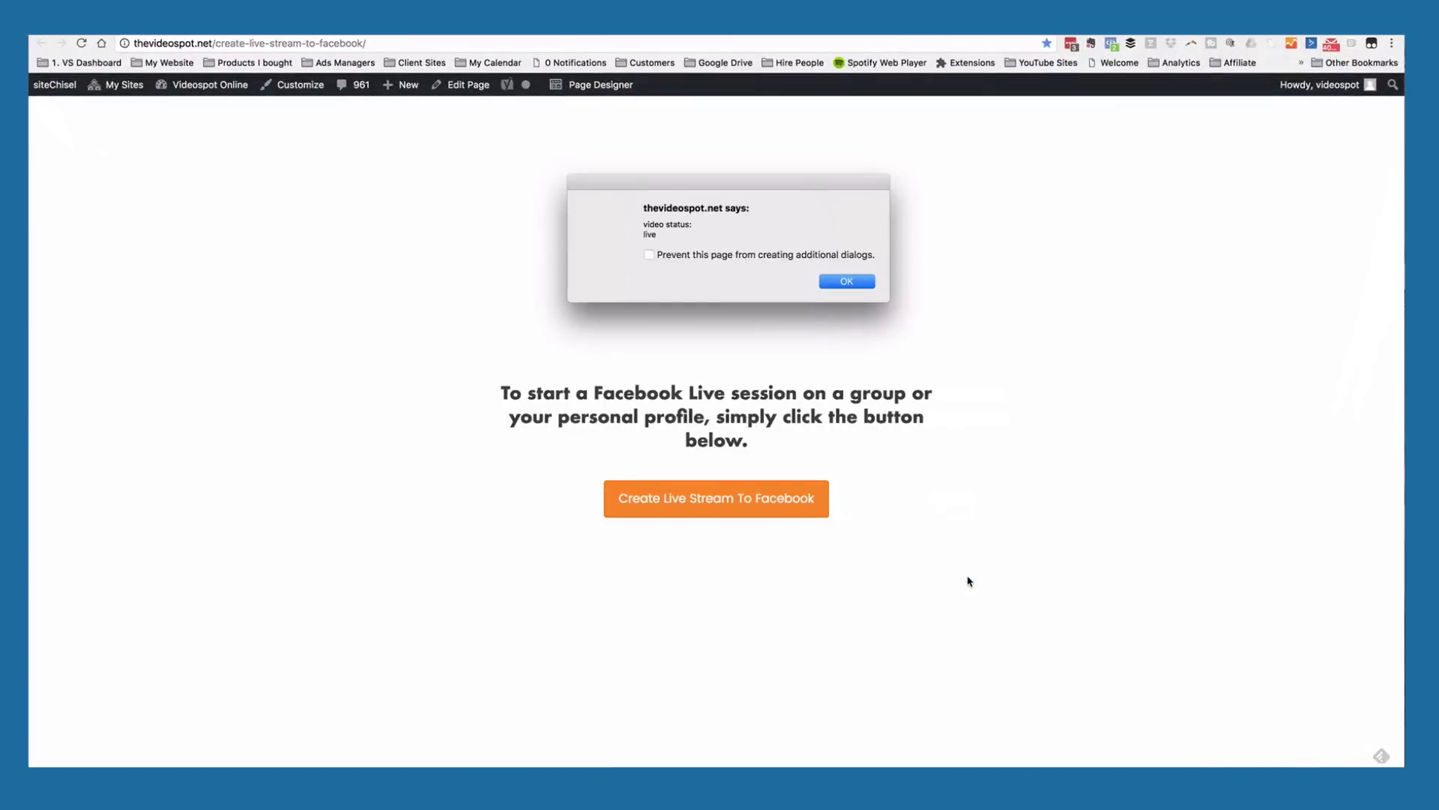
left_click(846, 282)
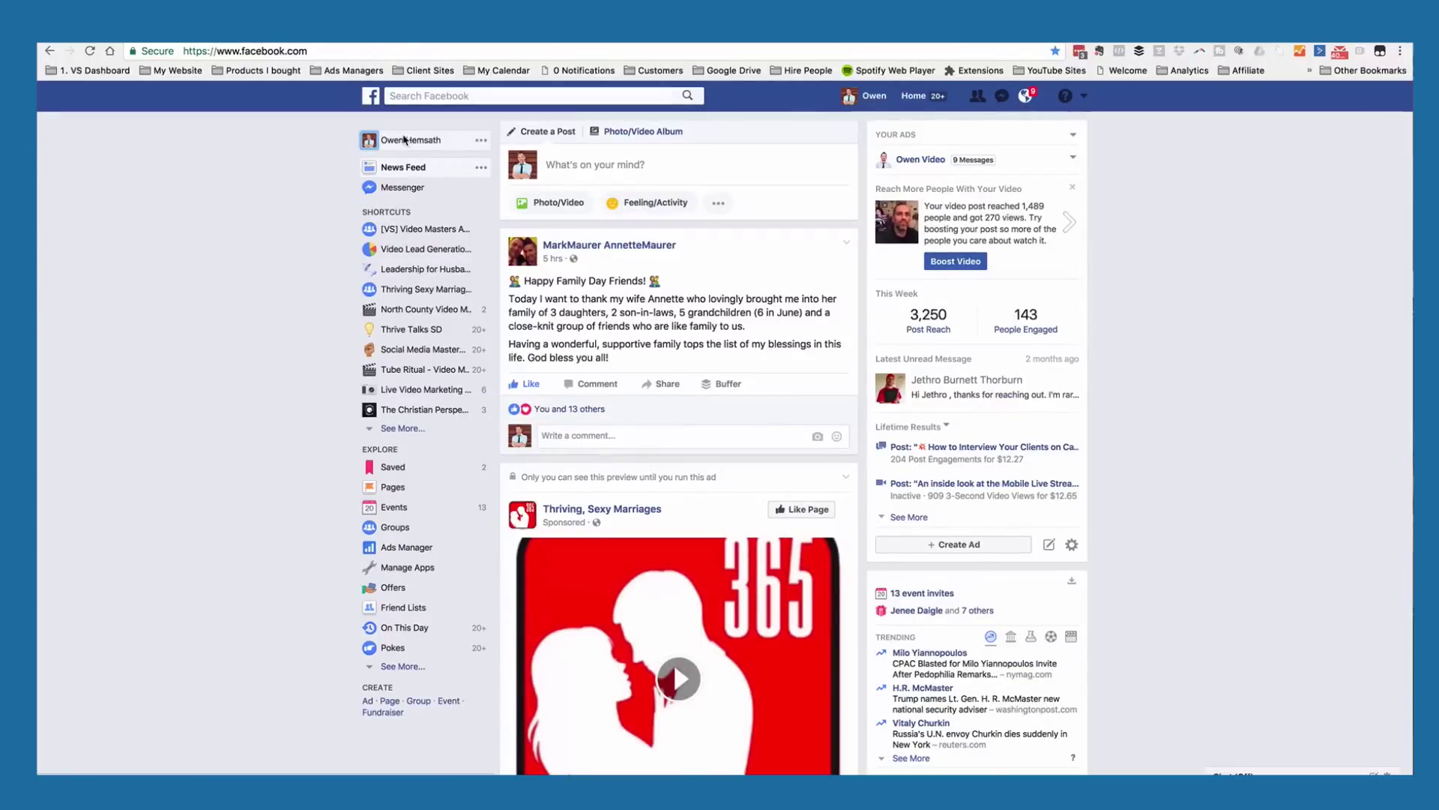
Go to your own profile timeline from the left sidebar.
left_click(404, 140)
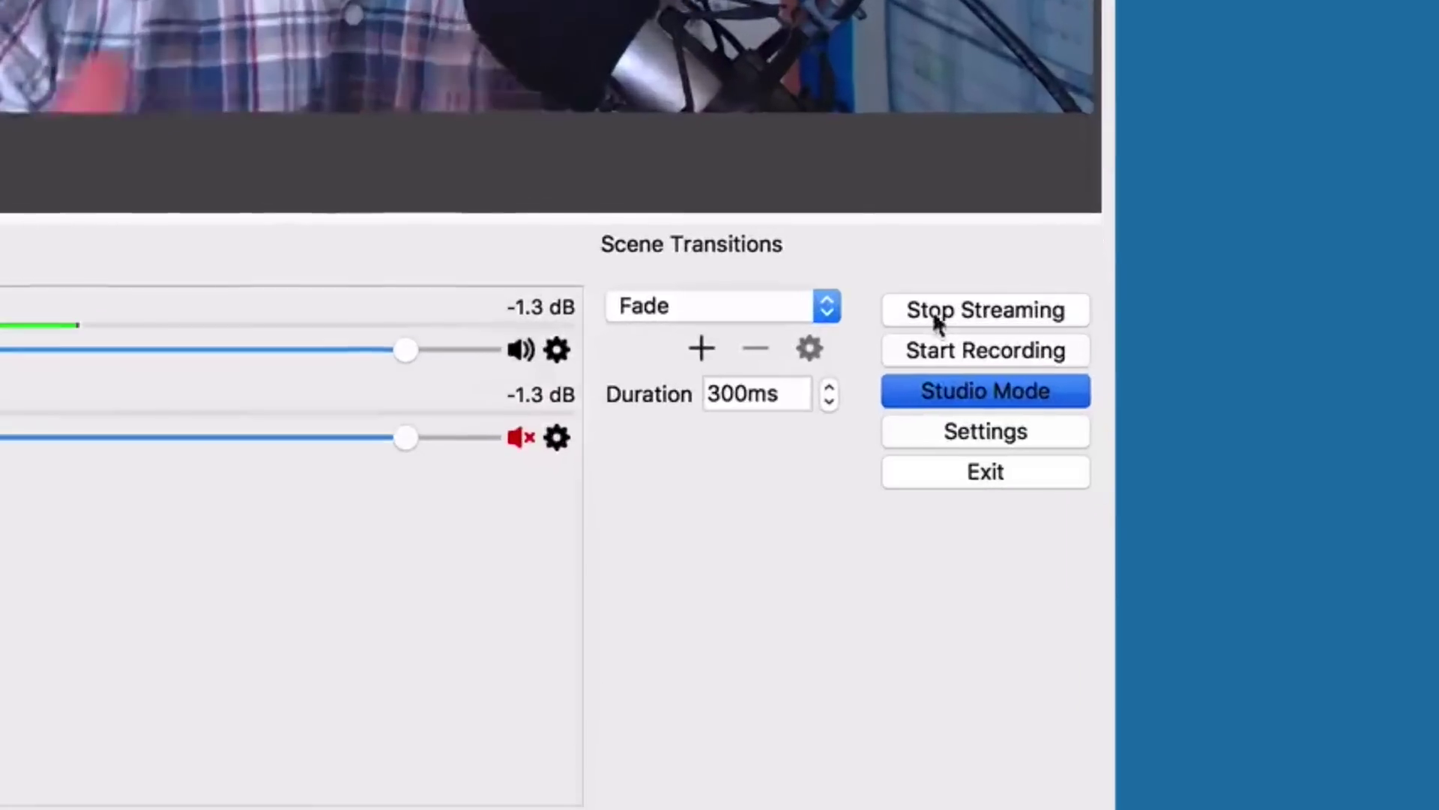
Stop streaming in OBS Studio.
left_click(1327, 533)
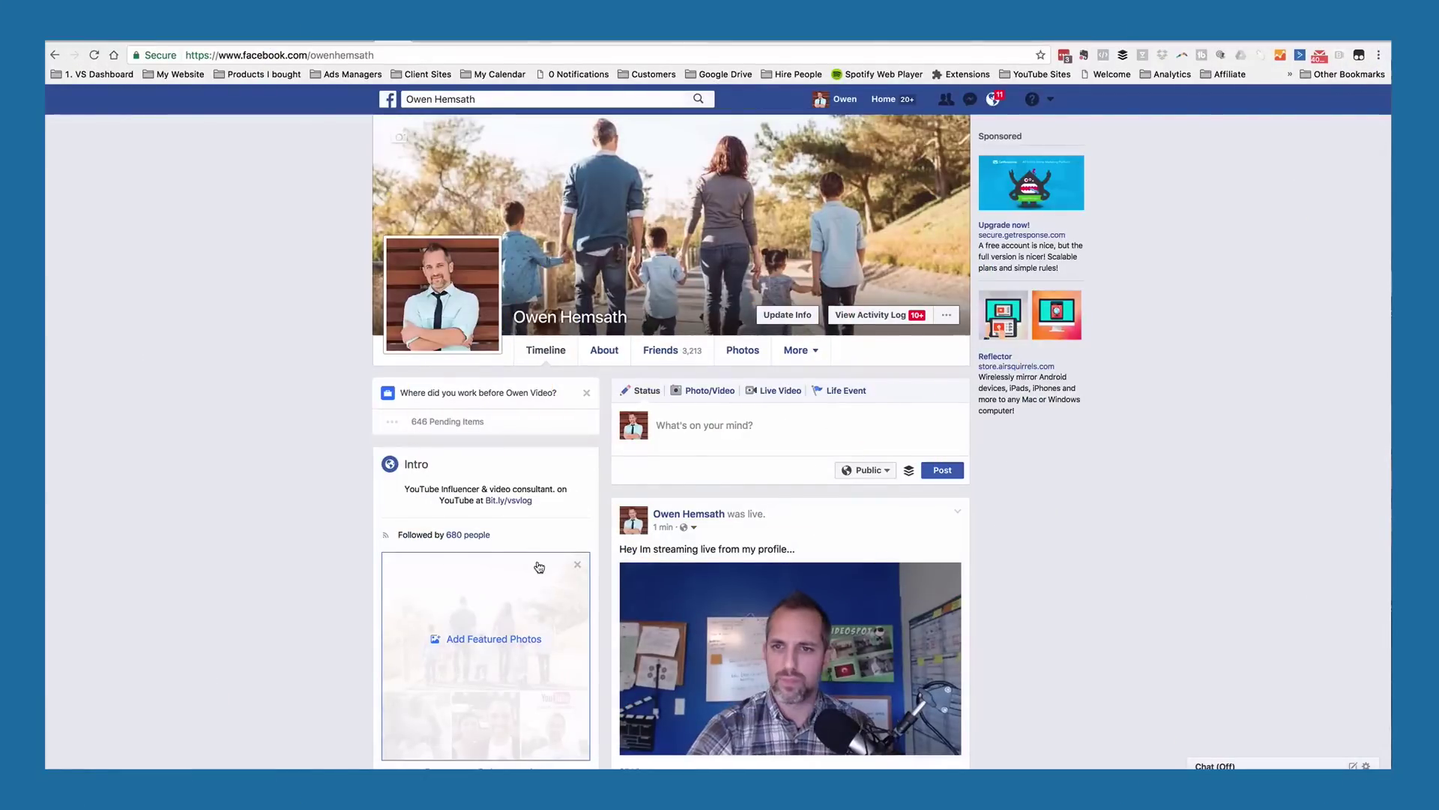
Copy the finished live video's URL from its timeline post via Show video URL.
scroll(225, 603, "down", 1)
scroll(225, 607, "down", 1)
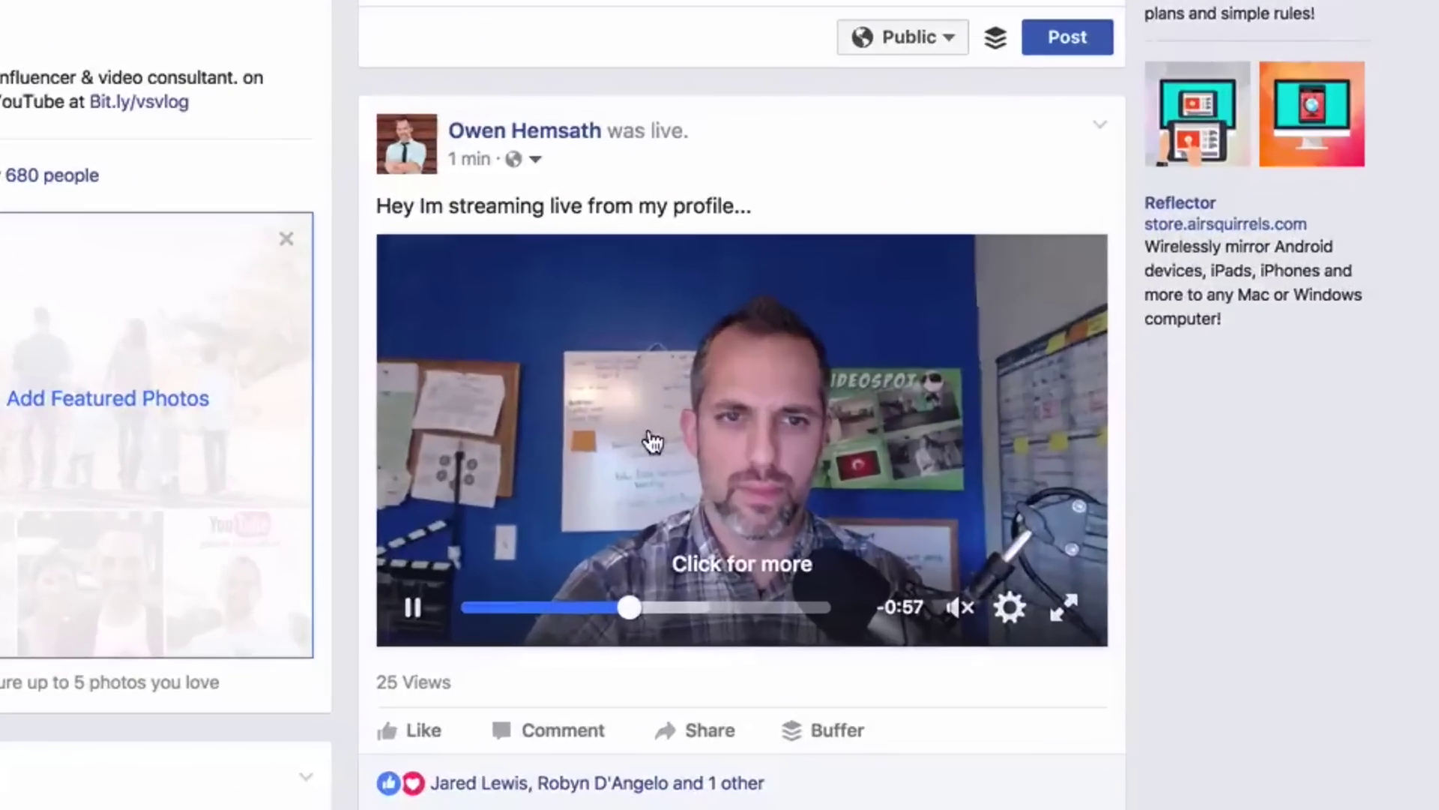
right_click(747, 551)
left_click(721, 527)
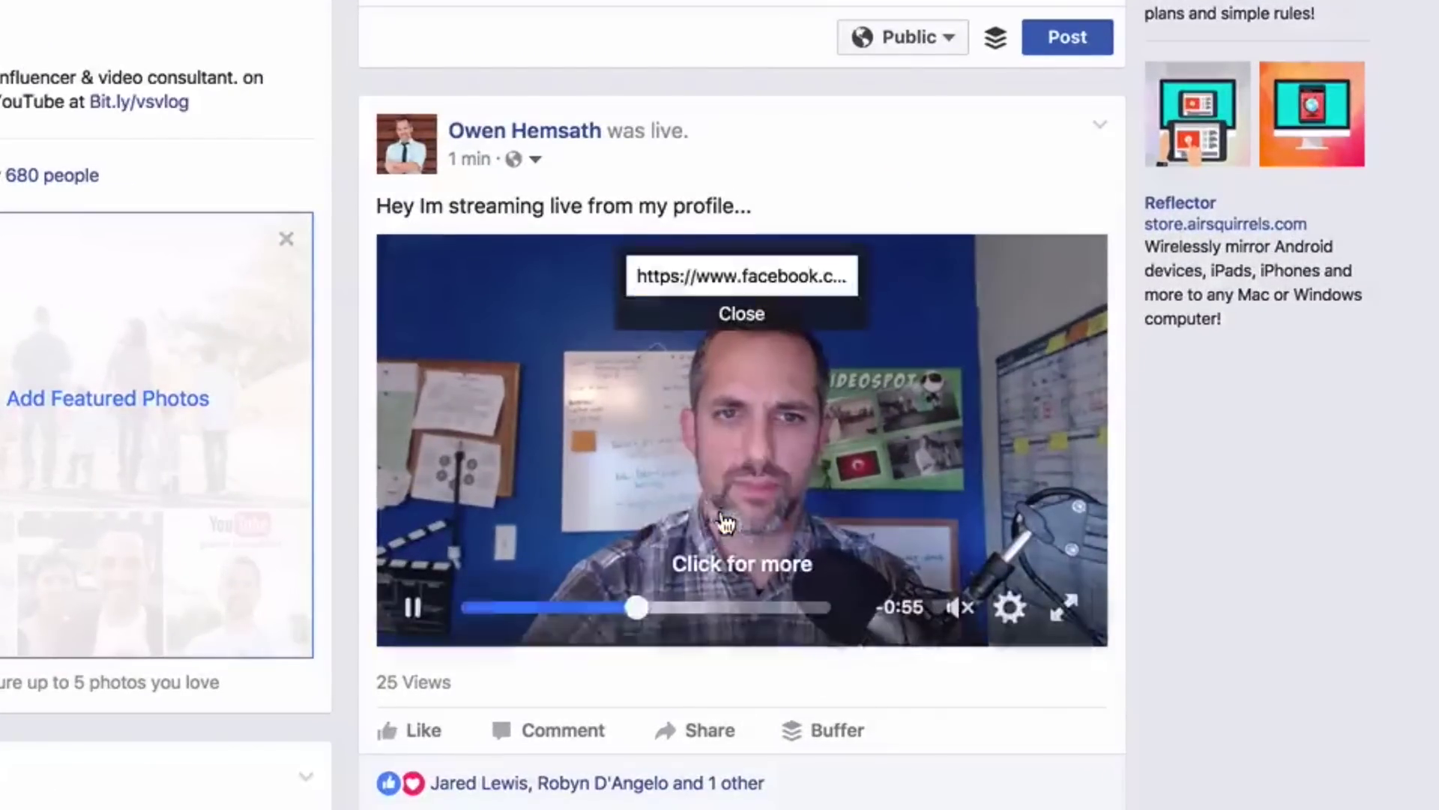
right_click(722, 283)
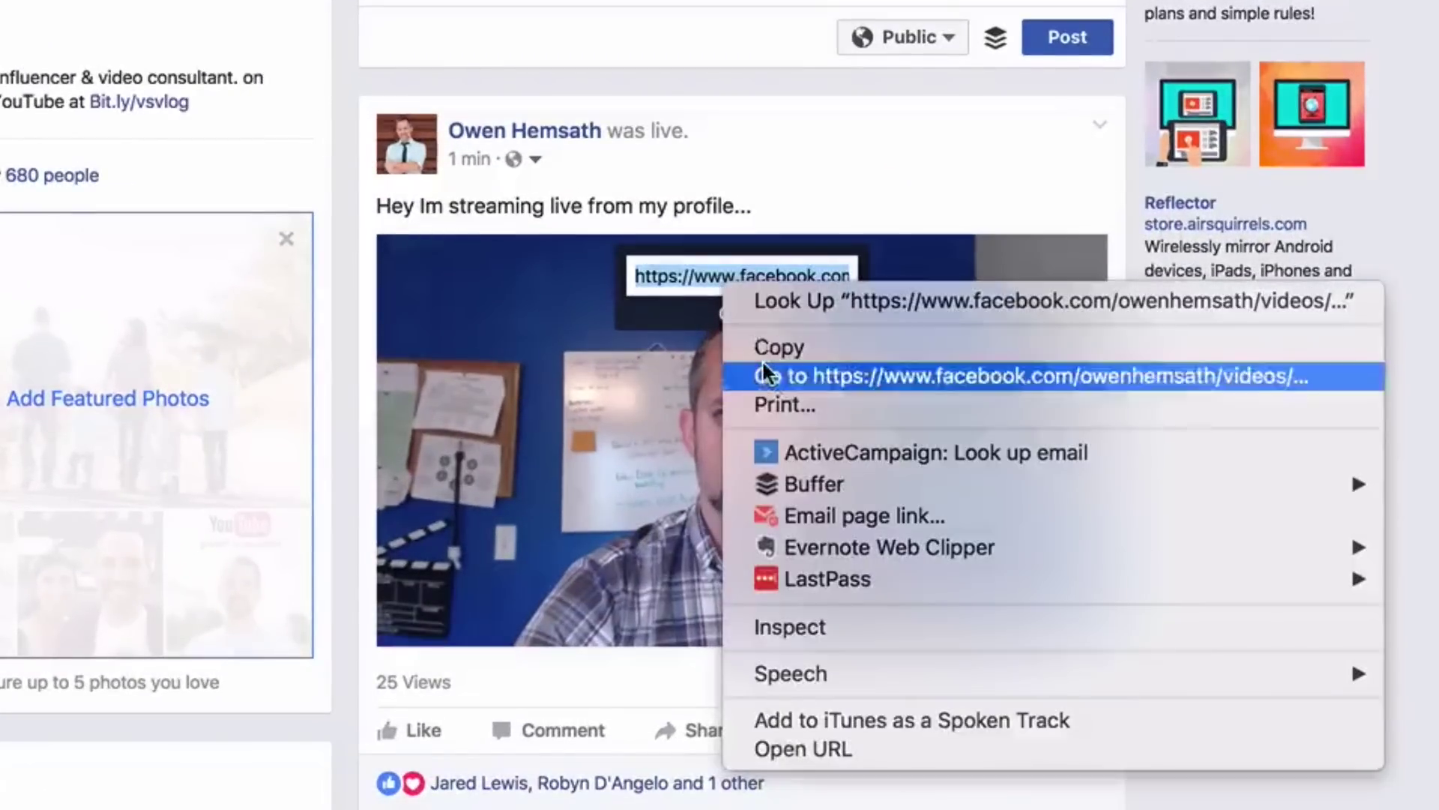
left_click(762, 345)
left_click(791, 408)
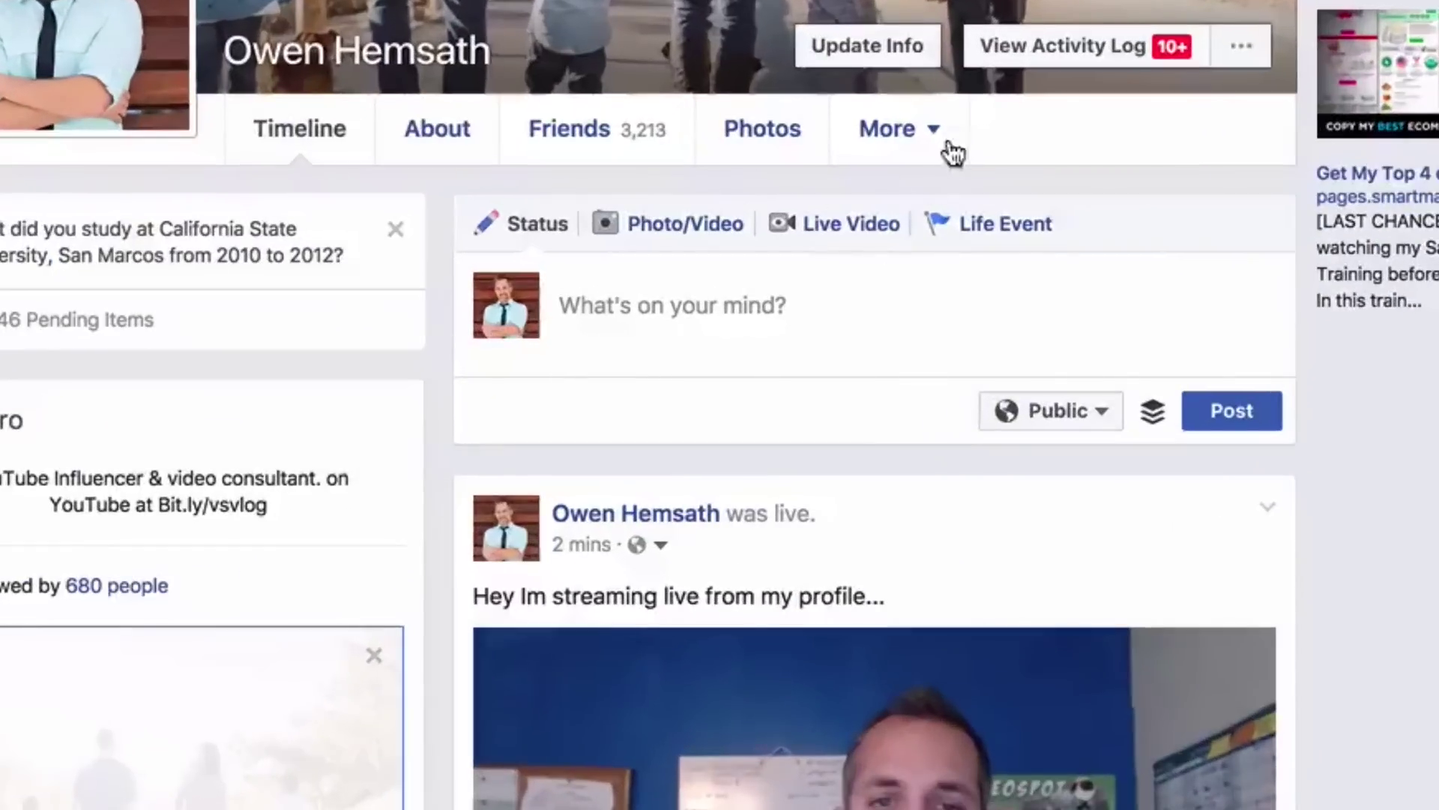
Go to Videos > Your Videos and open the edit options on the live recording.
left_click(939, 143)
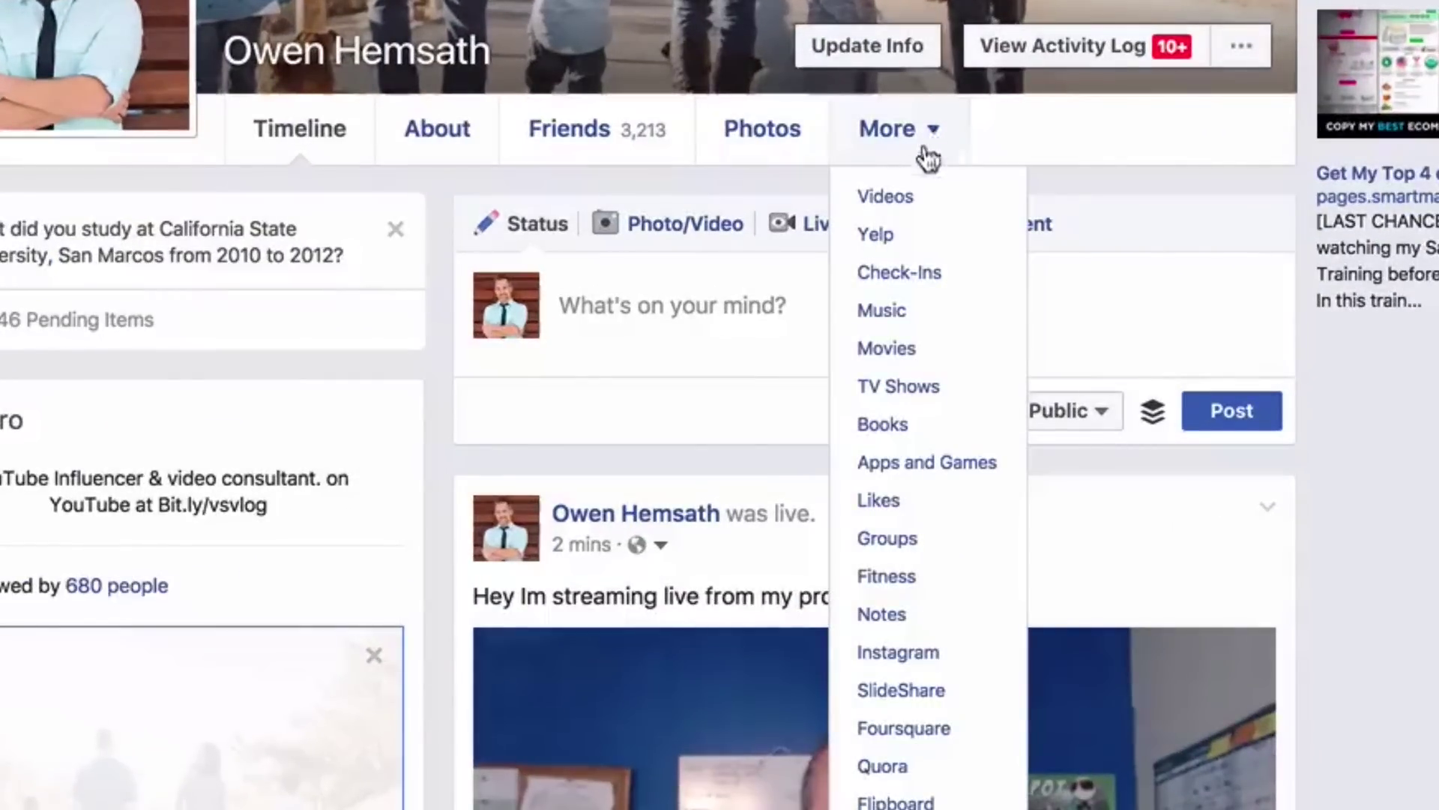
left_click(892, 198)
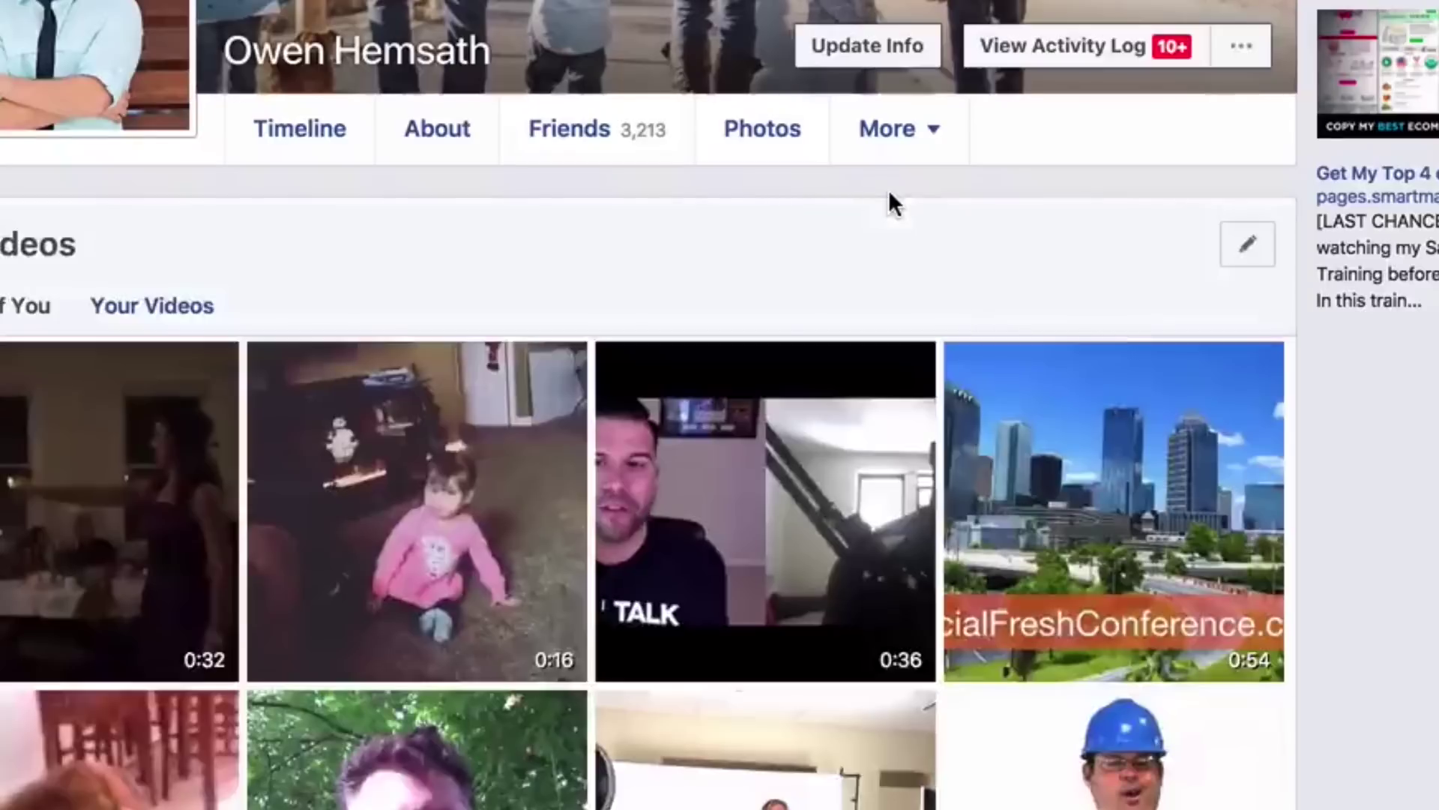
left_click(201, 319)
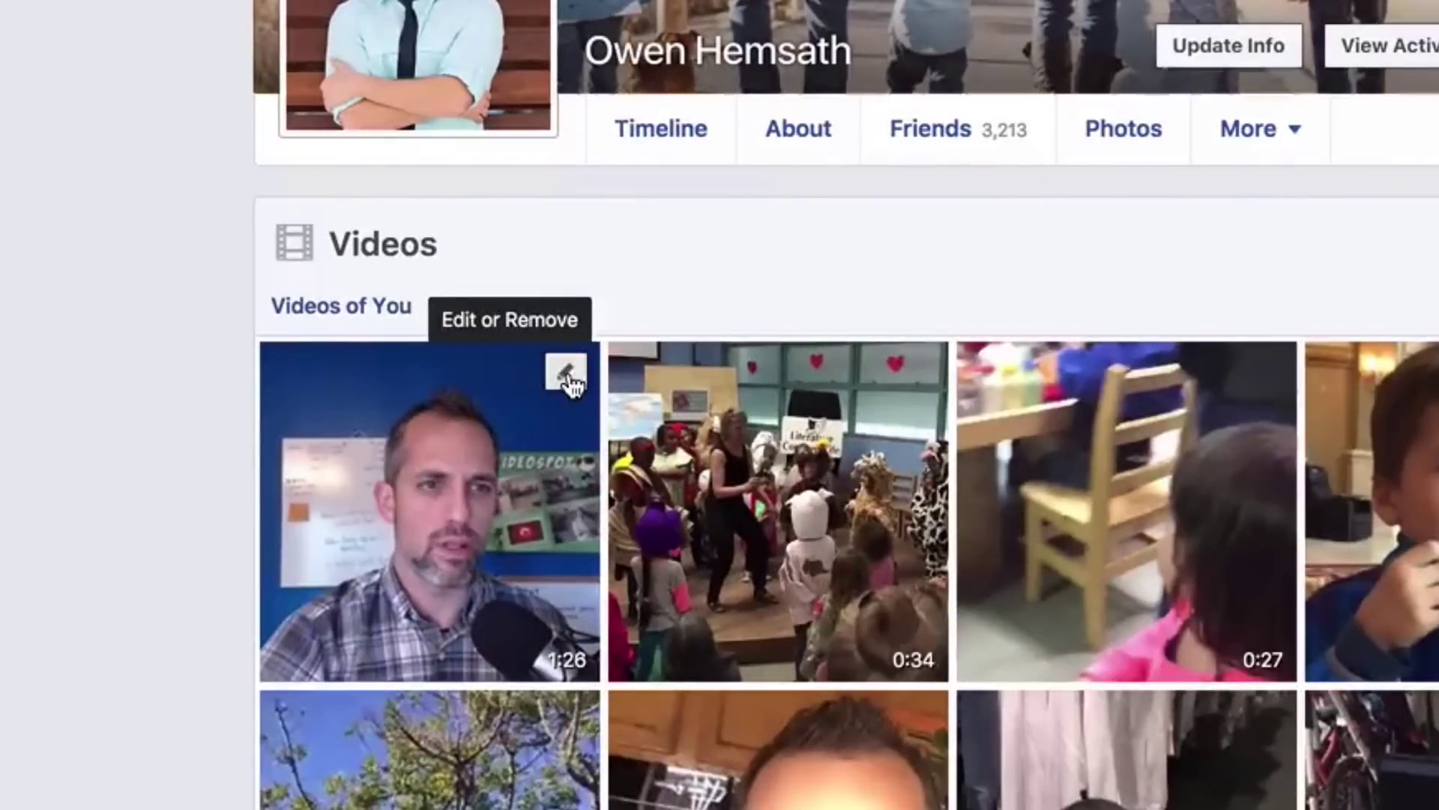
left_click(567, 375)
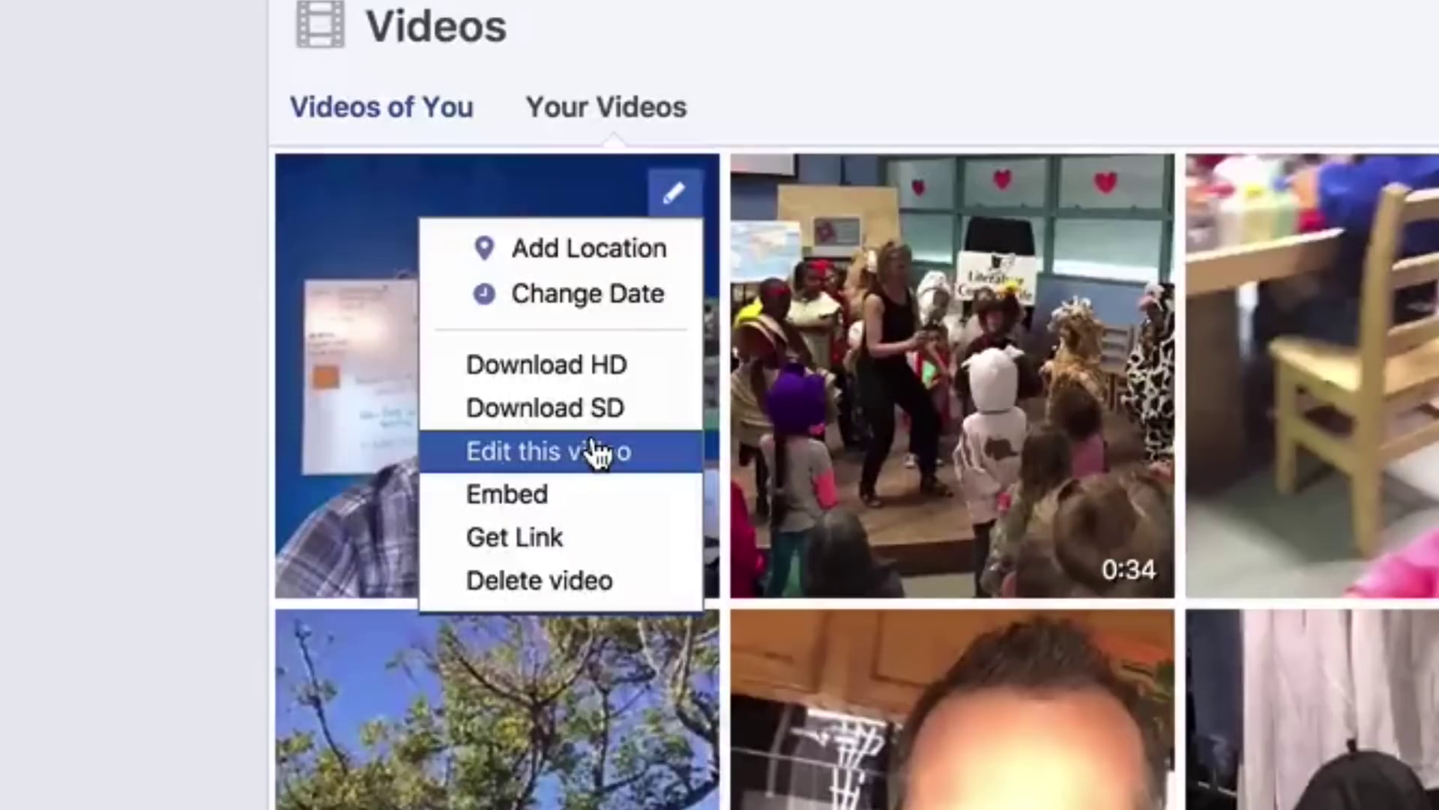
Open the video's edit page and set its thumbnail to image 1 of 10.
left_click(573, 453)
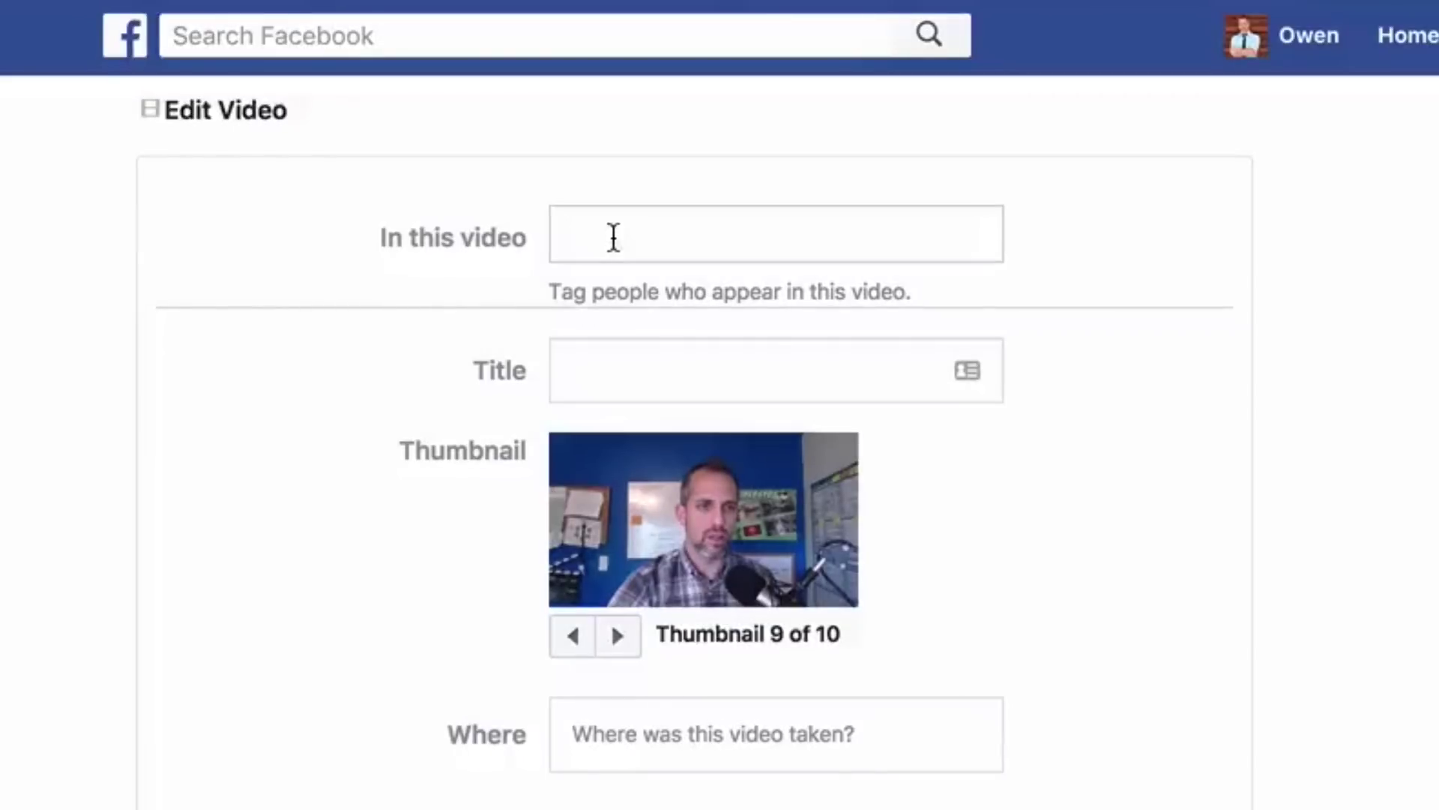
left_click(602, 365)
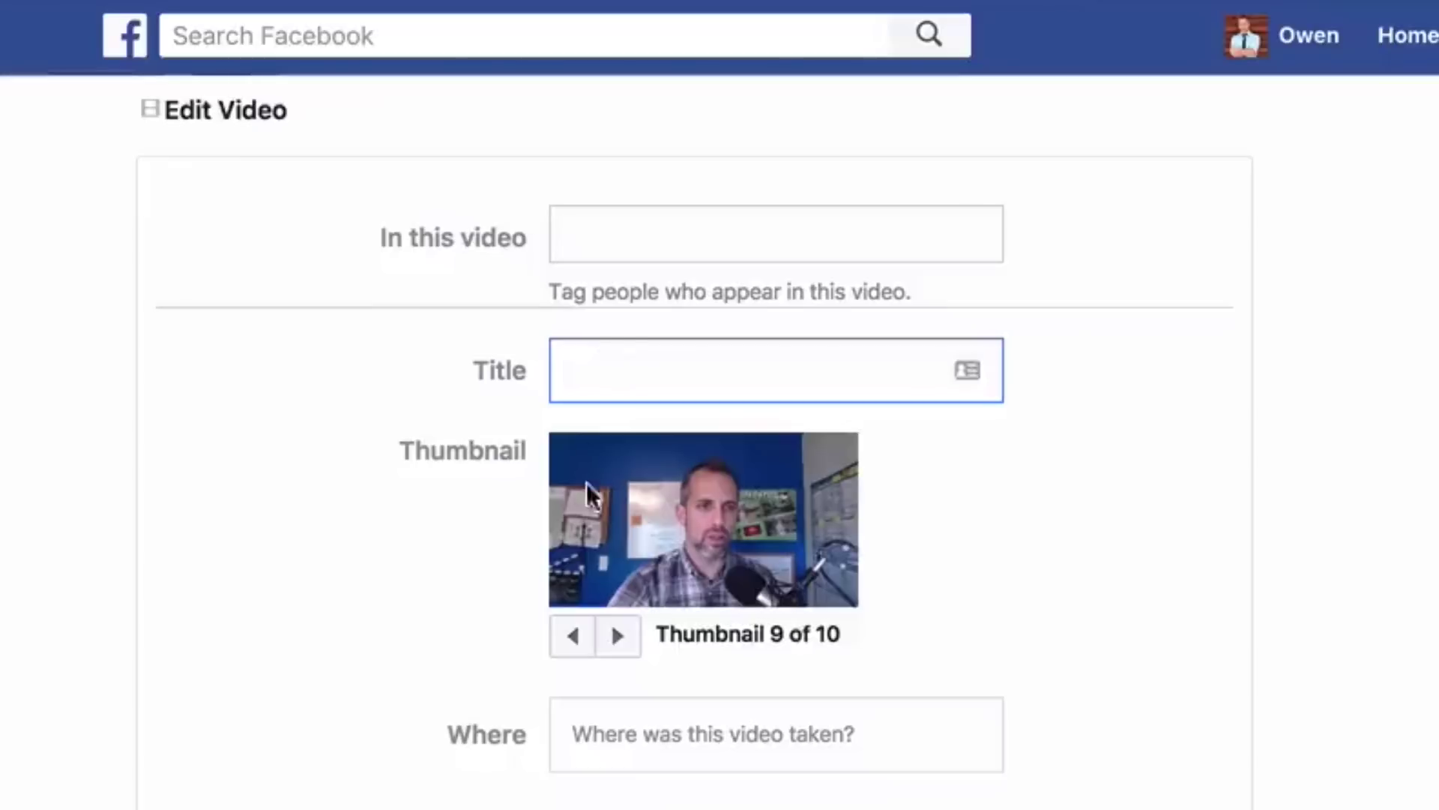
left_click(617, 649)
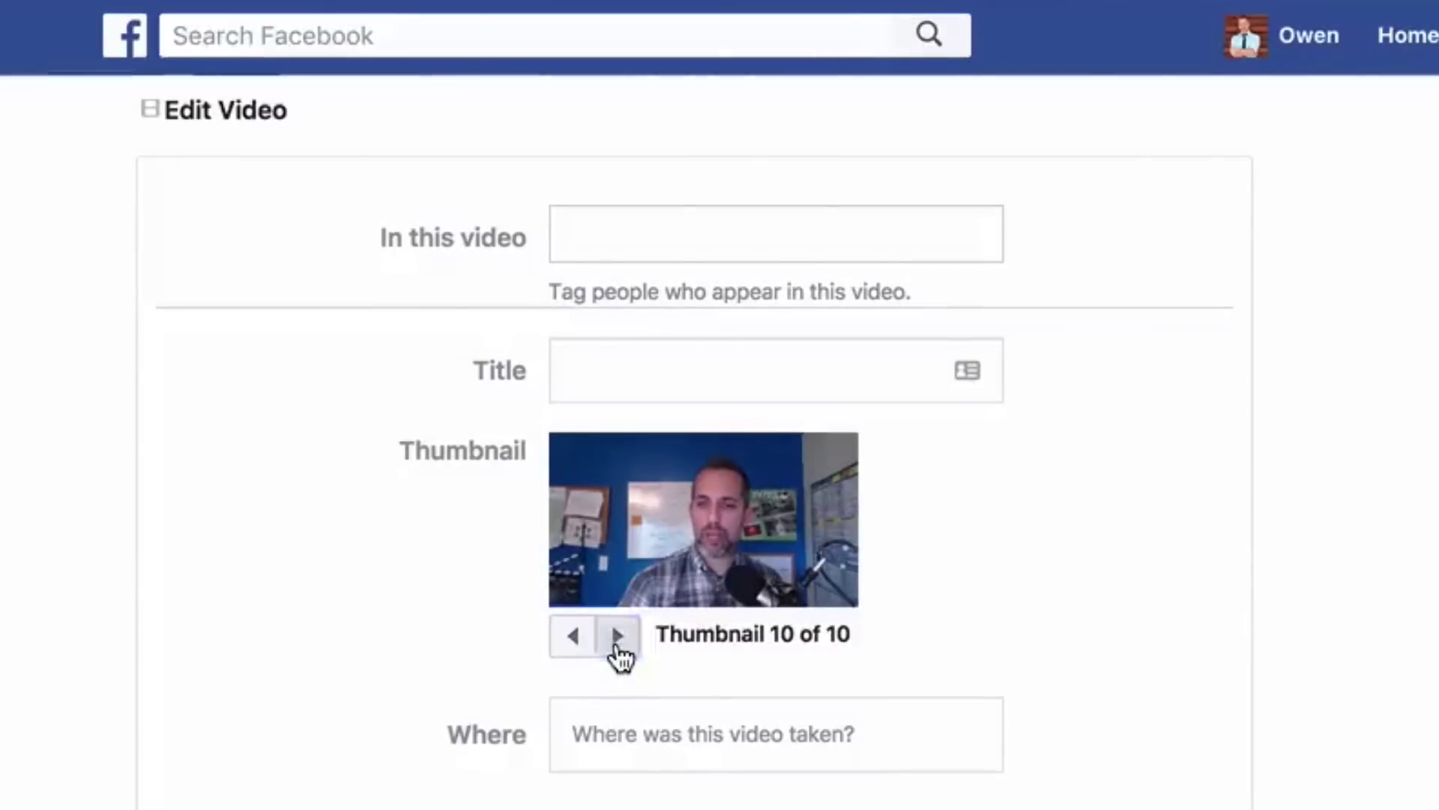
left_click(572, 639)
left_click(571, 638)
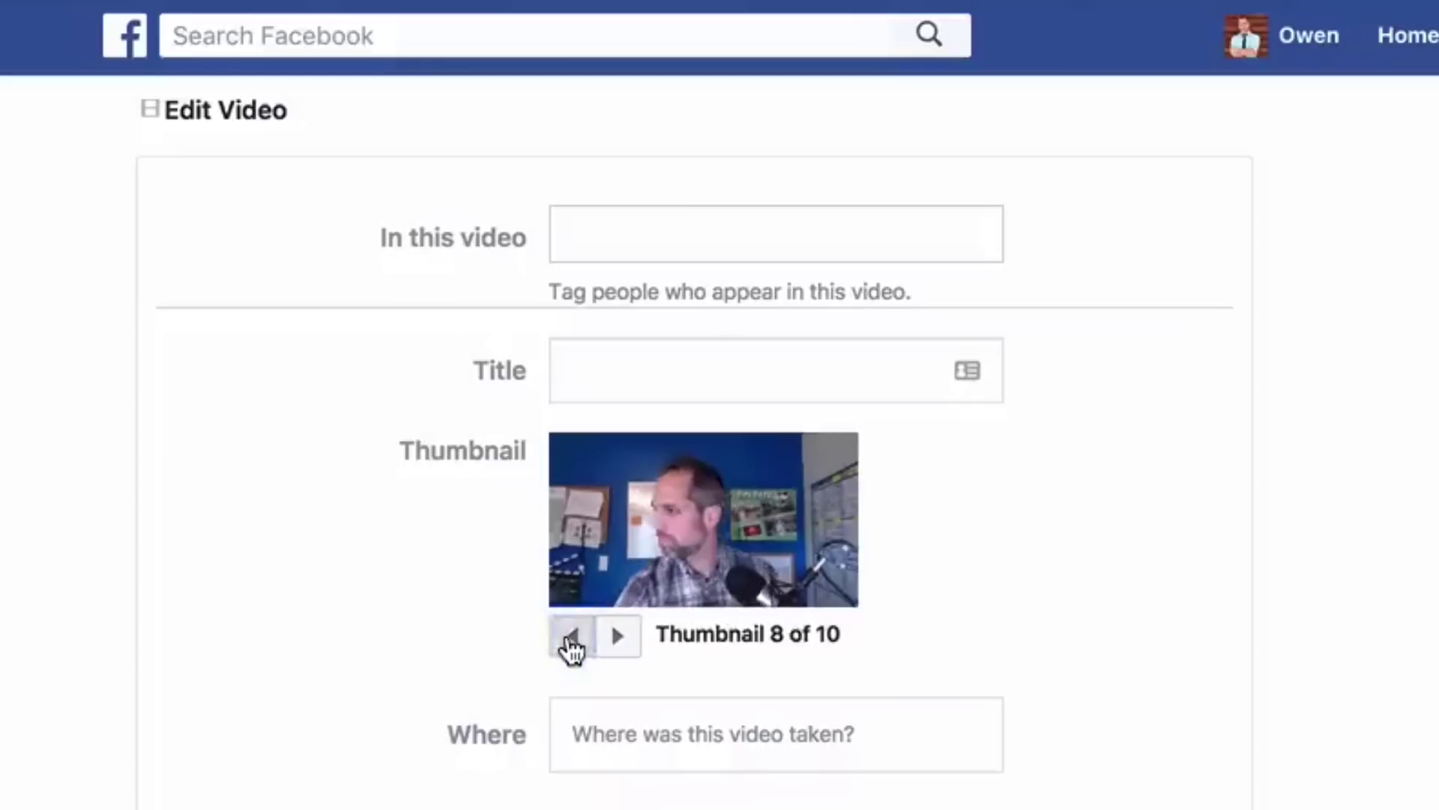
left_click(571, 639)
left_click(571, 639)
left_click(571, 639)
left_click(571, 639)
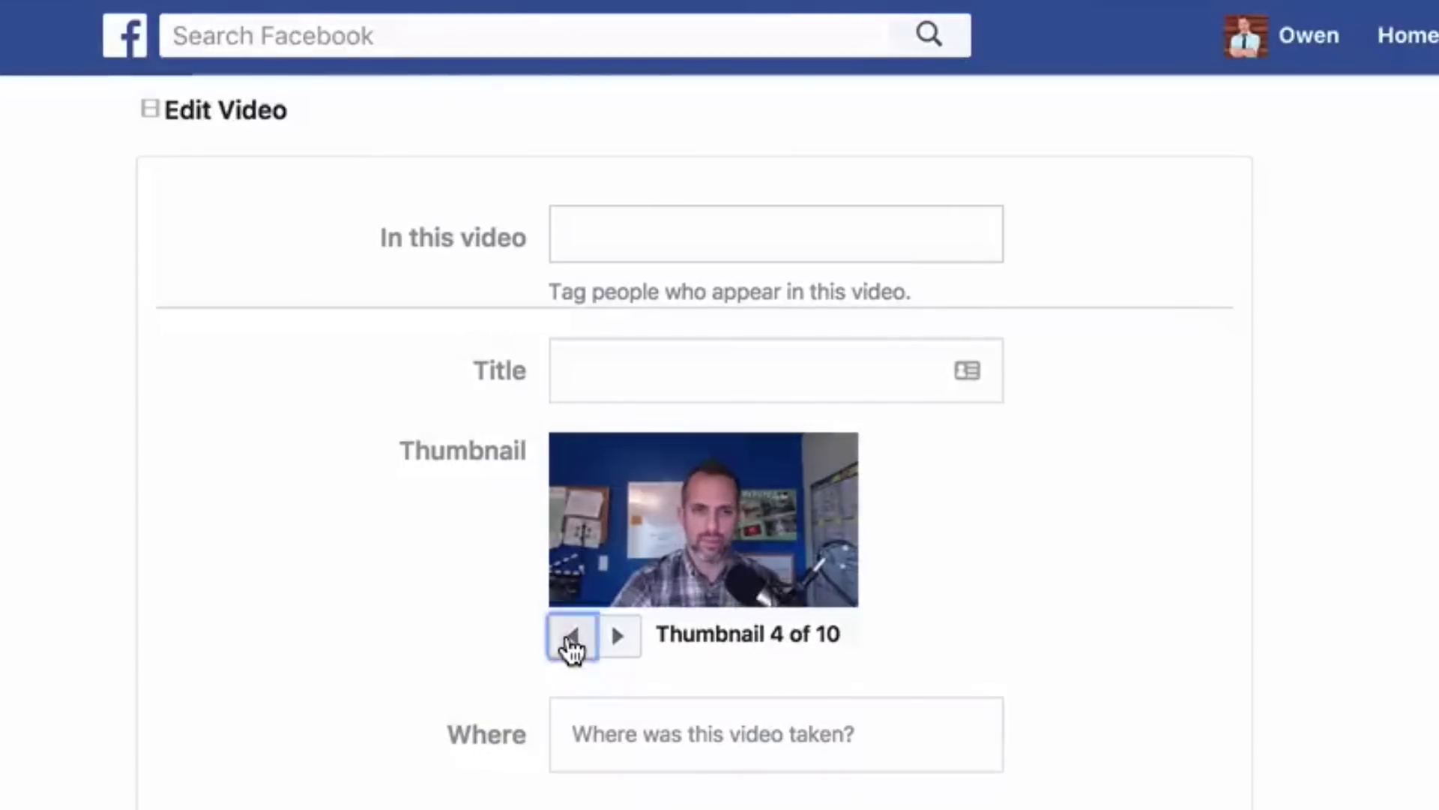
left_click(571, 638)
left_click(571, 638)
left_click(571, 639)
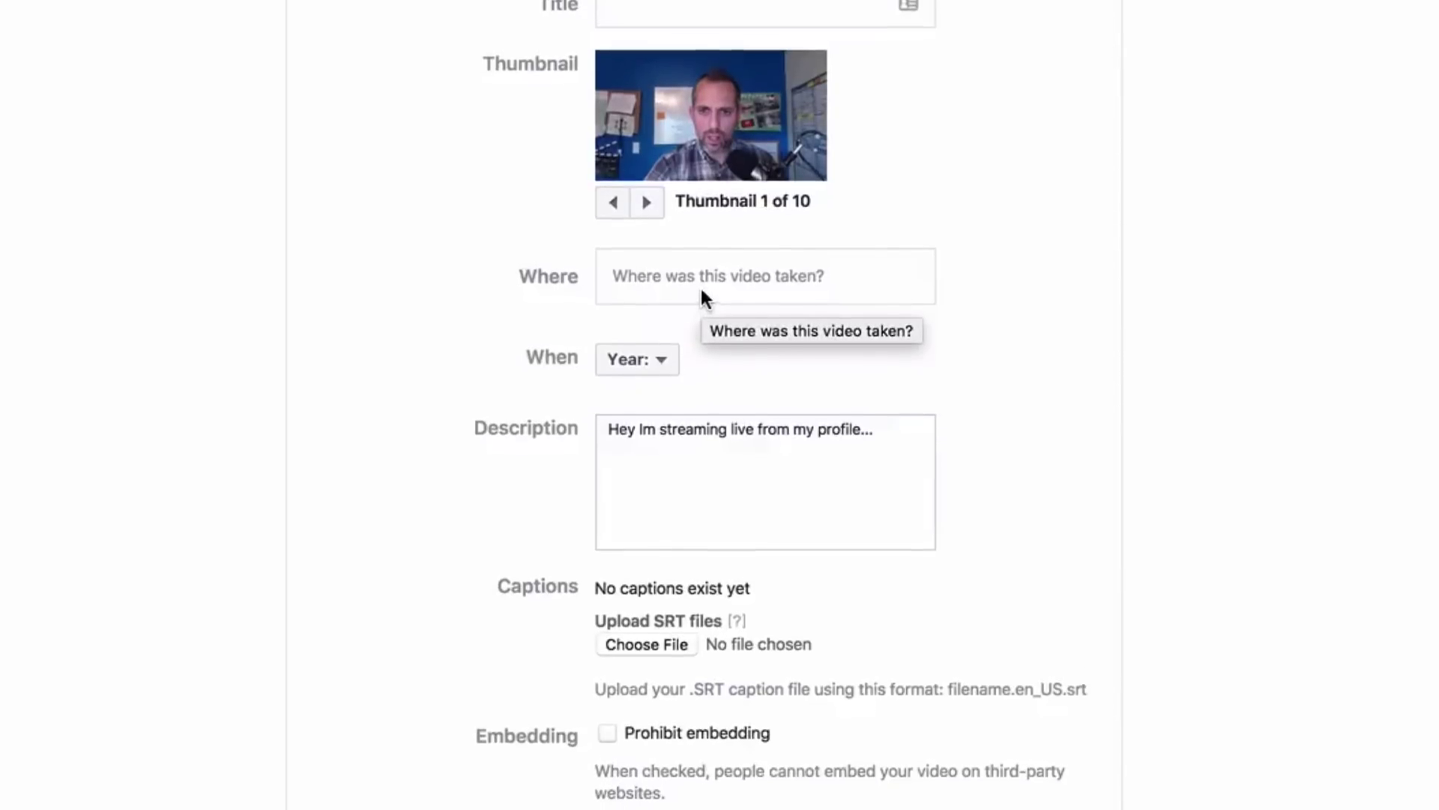